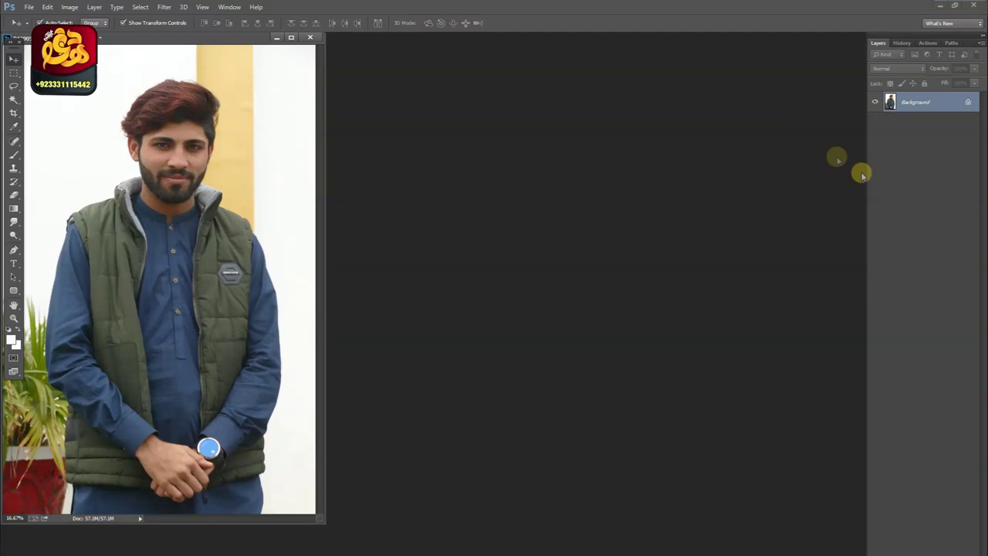
Load a saved .xmp colour preset in the Camera Raw Filter on the layer copy.
left_click(164, 7)
left_click(165, 70)
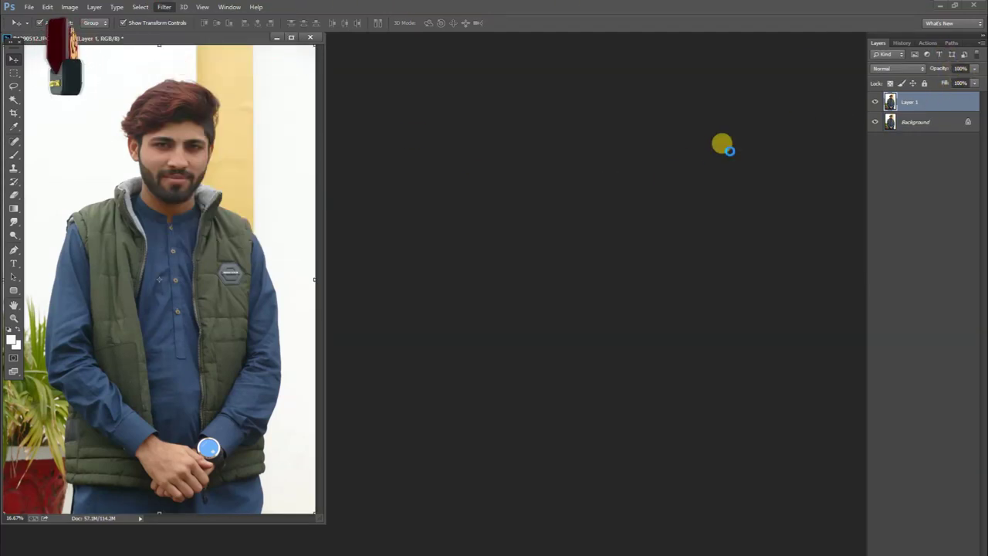
left_click(904, 120)
left_click(865, 240)
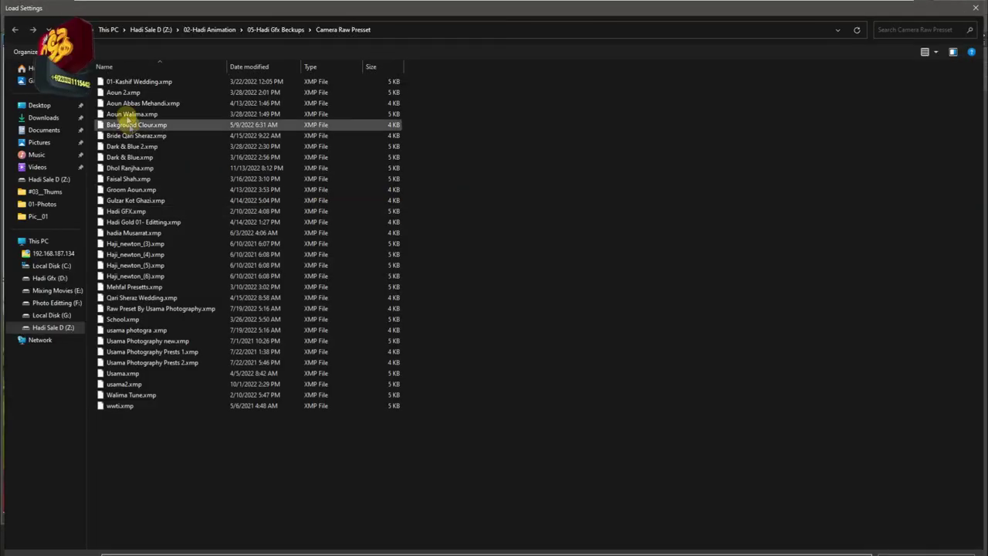
double_click(129, 400)
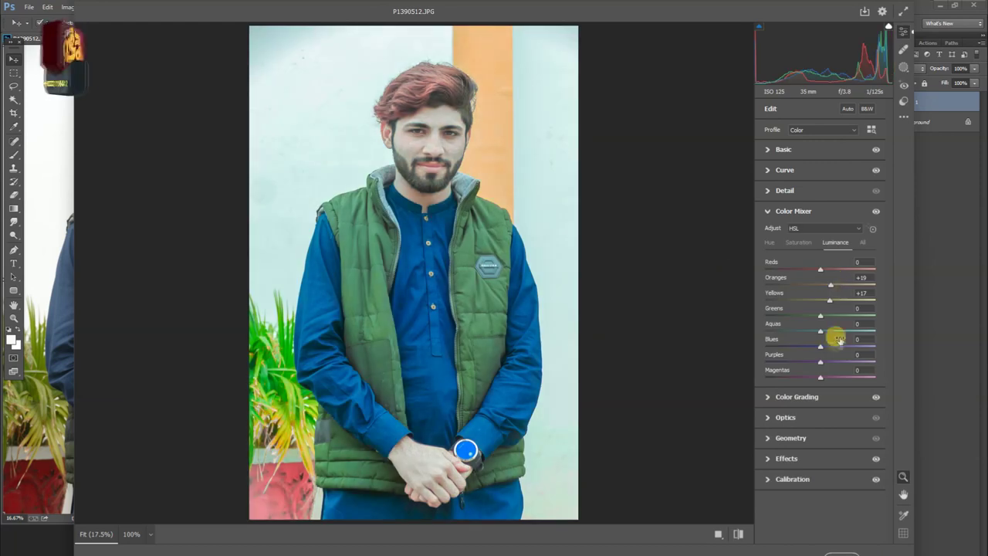
Cut Greens saturation from +69 to +9 and apply the Camera Raw grade.
left_click(800, 242)
left_click_drag(847, 313, 825, 315)
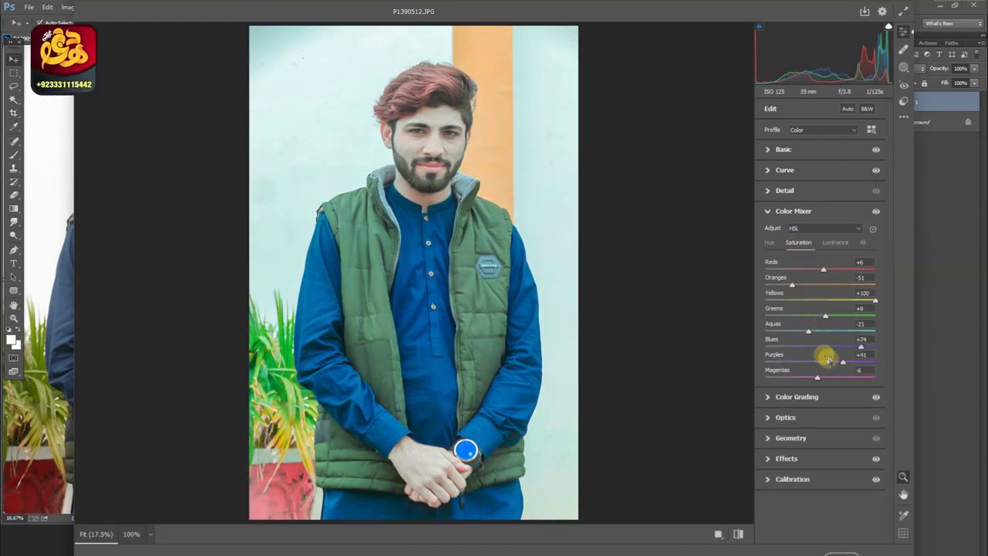
left_click(814, 457)
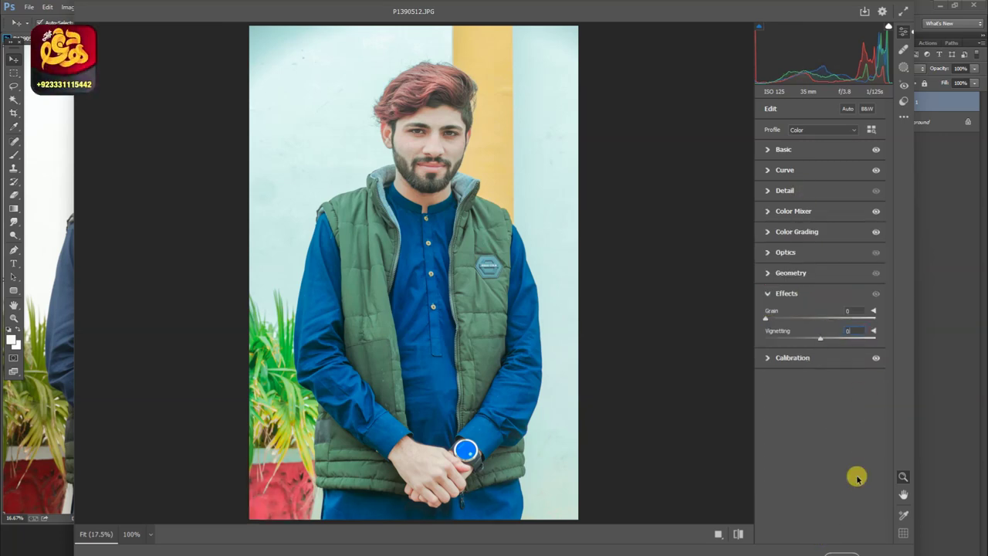
left_click(848, 550)
left_click_drag(192, 34, 439, 87)
Fade the graded copy to 64% opacity and merge it into Background.
key("z")
left_click(446, 216)
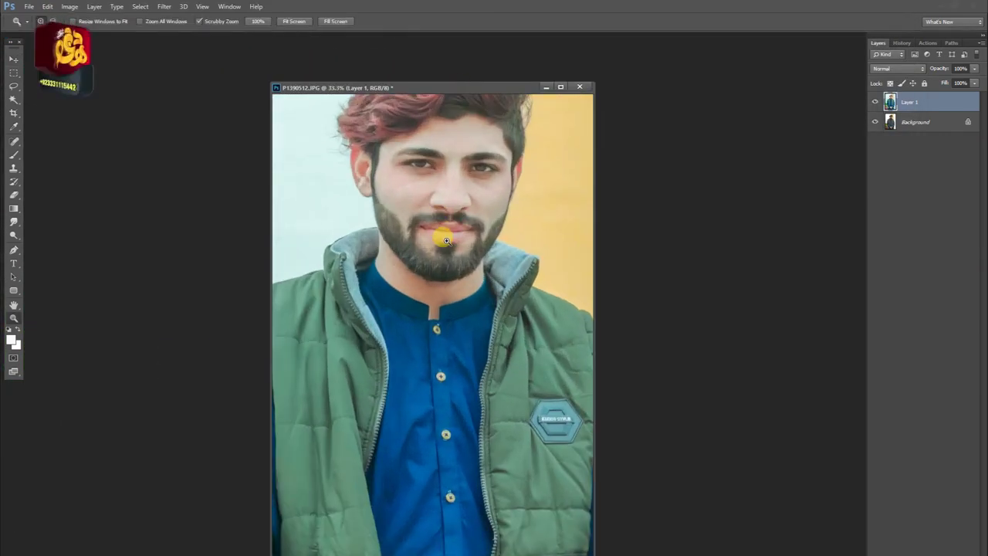
left_click_drag(978, 68, 957, 79)
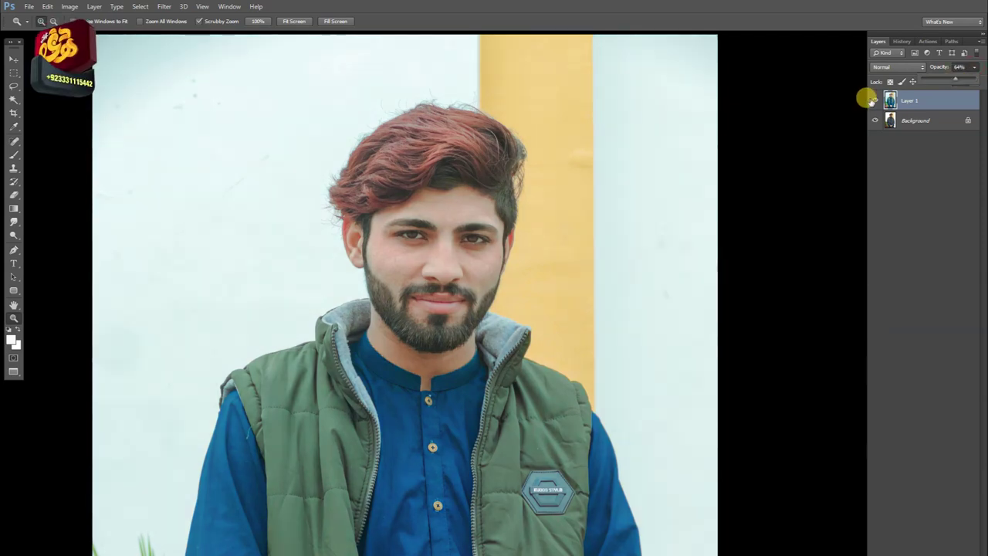
left_click(875, 100)
key("ctrl+e")
Raise the Levels black input to 17 to darken the shadows.
left_click(440, 272)
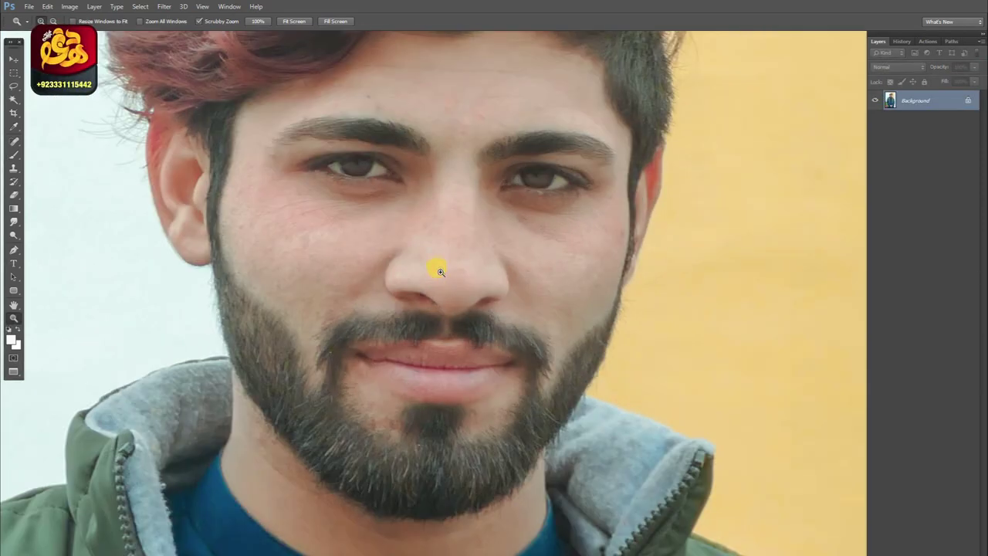
left_click_drag(440, 272, 426, 347)
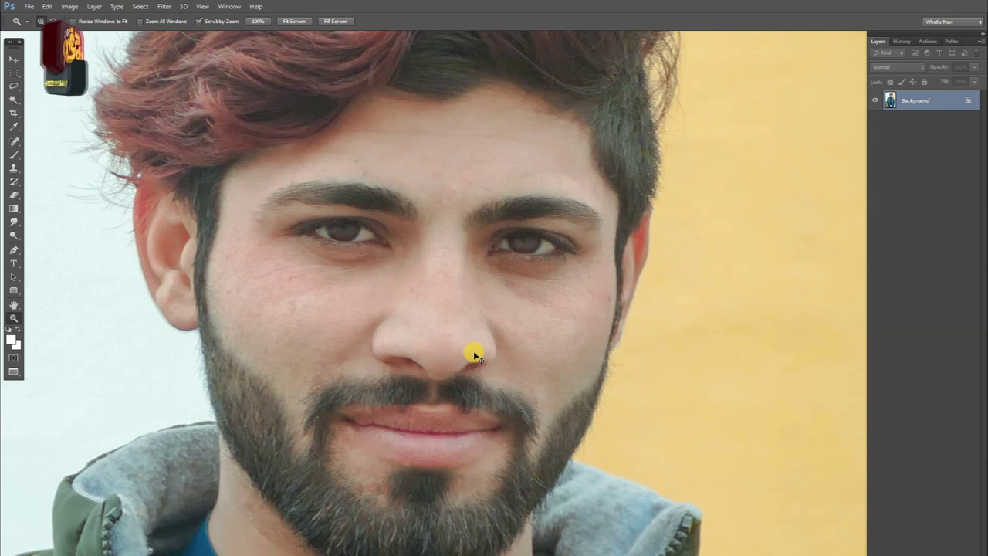
key("ctrl+l")
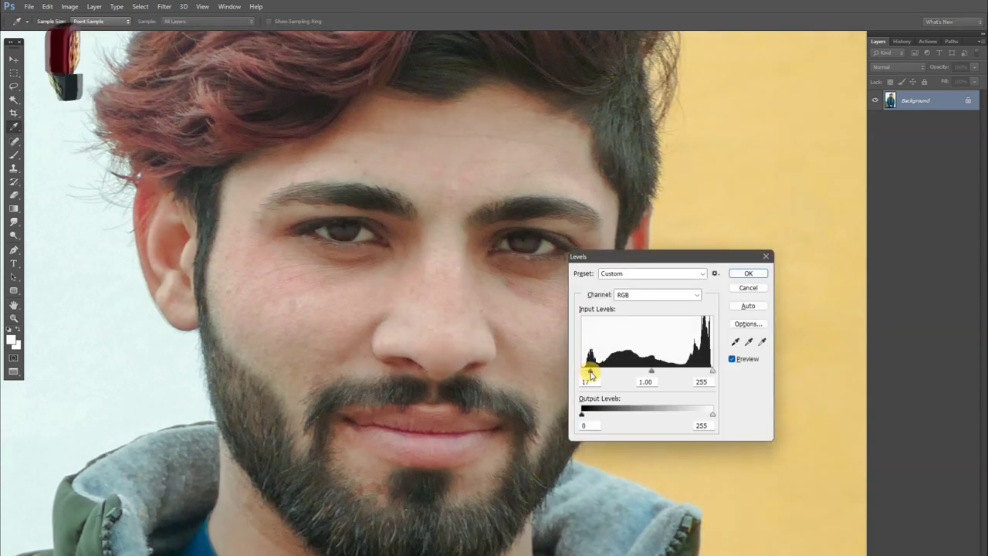
key("Return")
Zoom in close on the cheek and show the painting brush variants.
key("z")
left_click(331, 314, "alt")
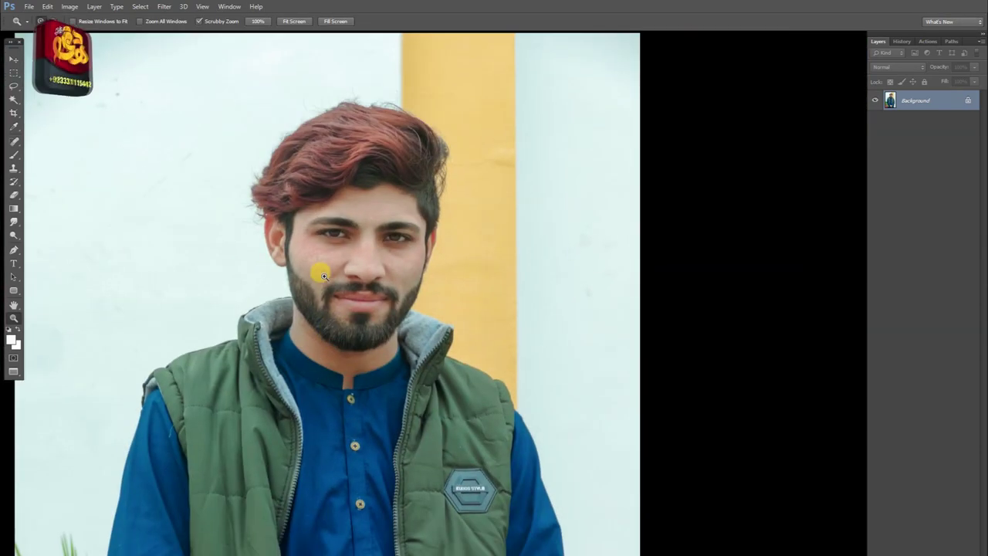
left_click(323, 276)
left_click(348, 288, "alt")
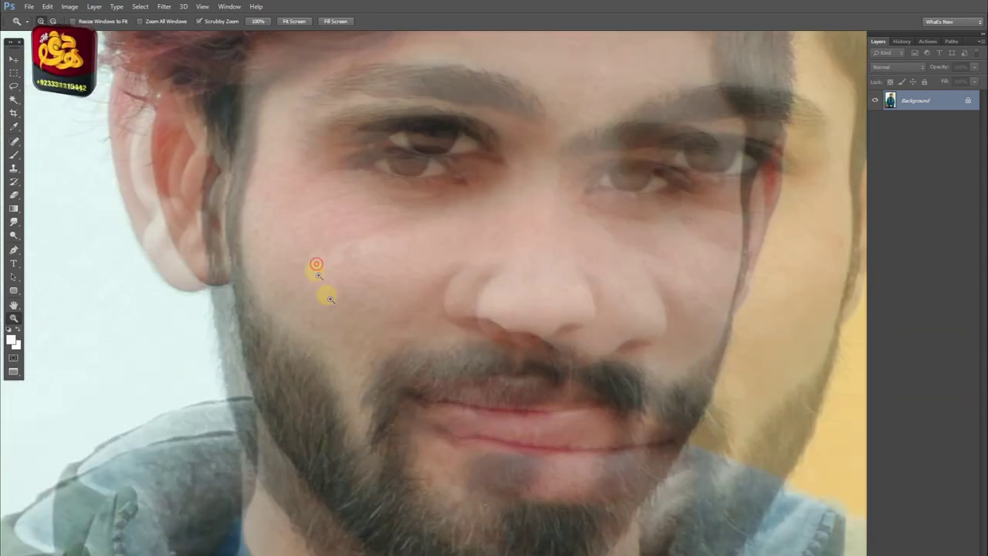
right_click(13, 155)
Try the Mixer Brush, then switch back to the standard Brush Tool.
left_click(55, 184)
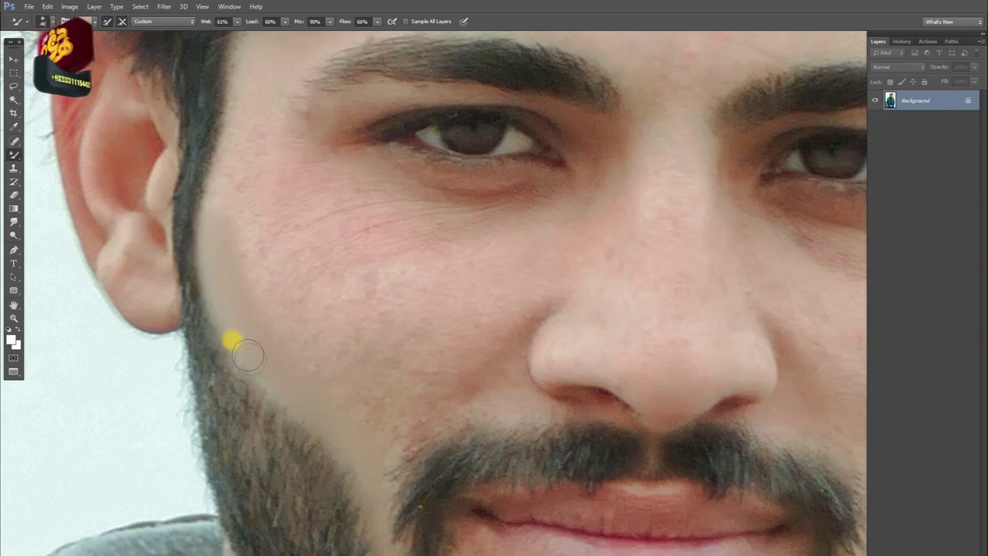
scroll(286, 347, "down", 3)
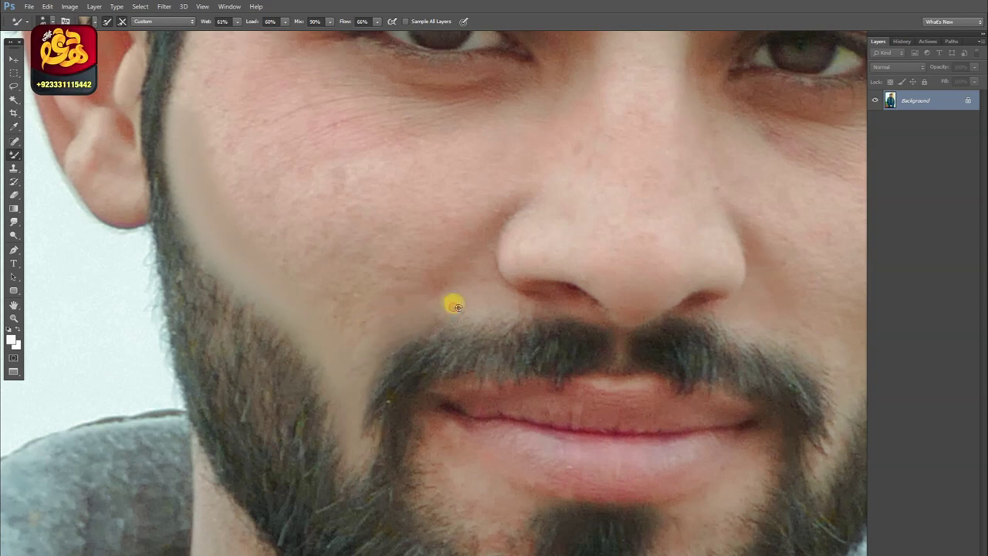
scroll(411, 355, "up", 2)
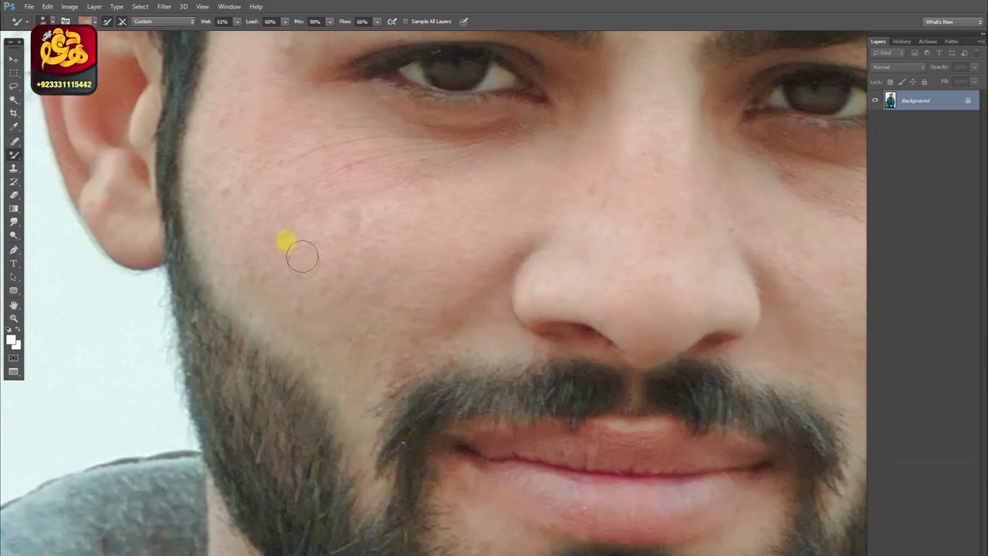
right_click(18, 156)
left_click(48, 153)
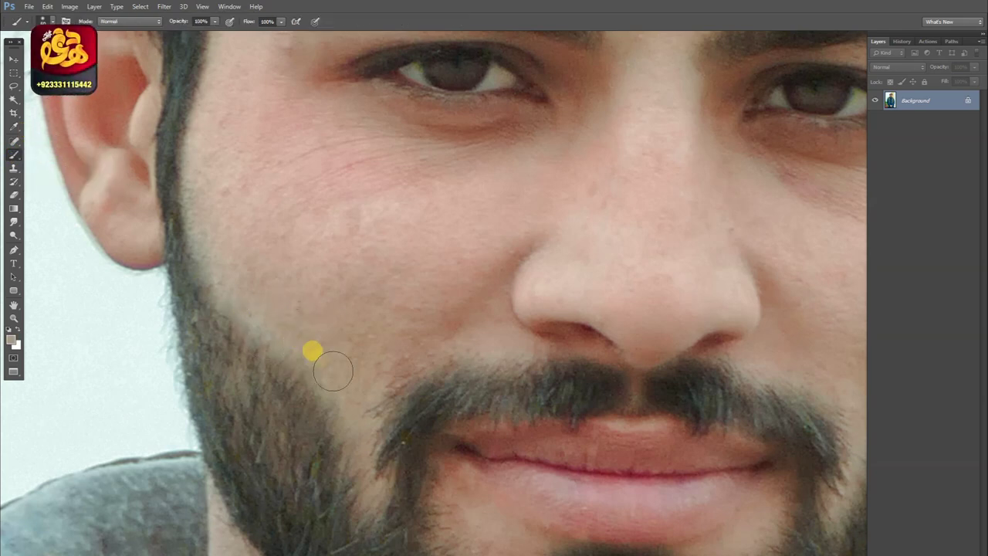
Set the brush to 31% flow and 46% opacity.
left_click_drag(280, 21, 264, 32)
left_click(215, 22)
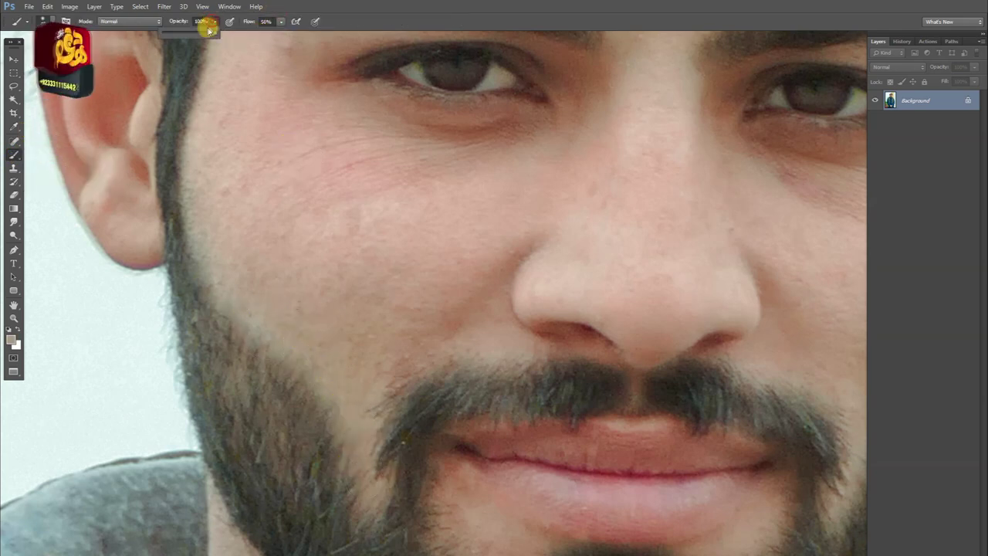
left_click(365, 474)
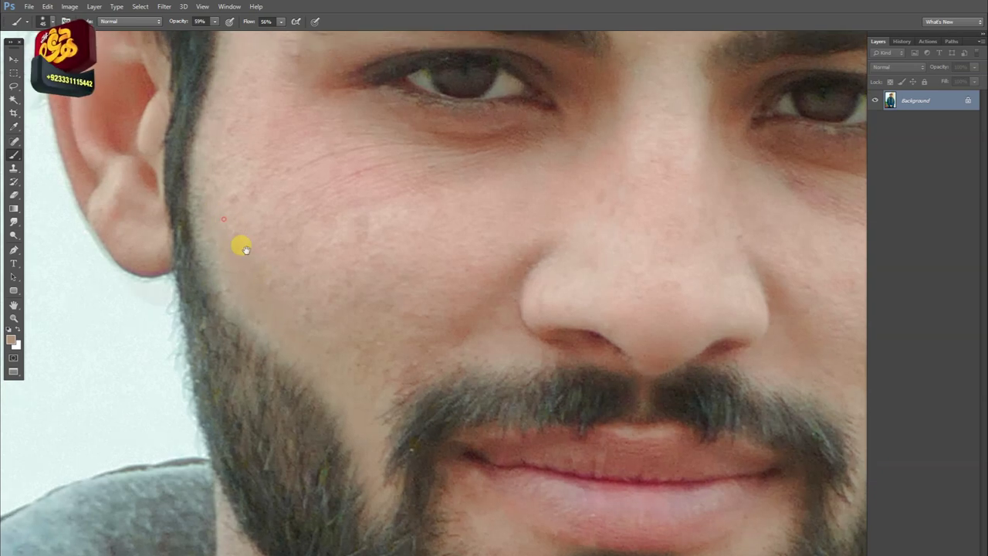
scroll(240, 244, "up", 3)
scroll(240, 245, "left", 2)
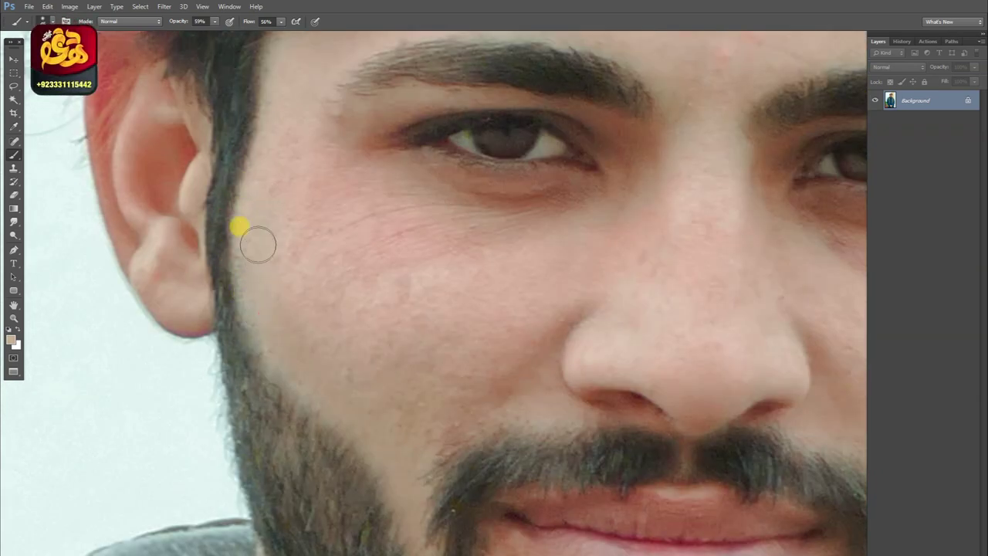
scroll(280, 246, "up", 1)
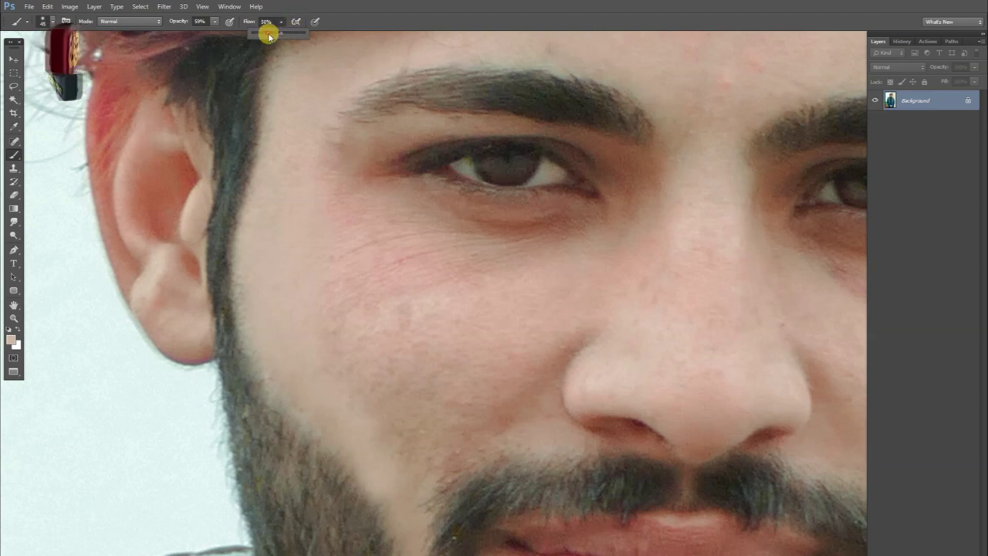
left_click_drag(216, 21, 207, 22)
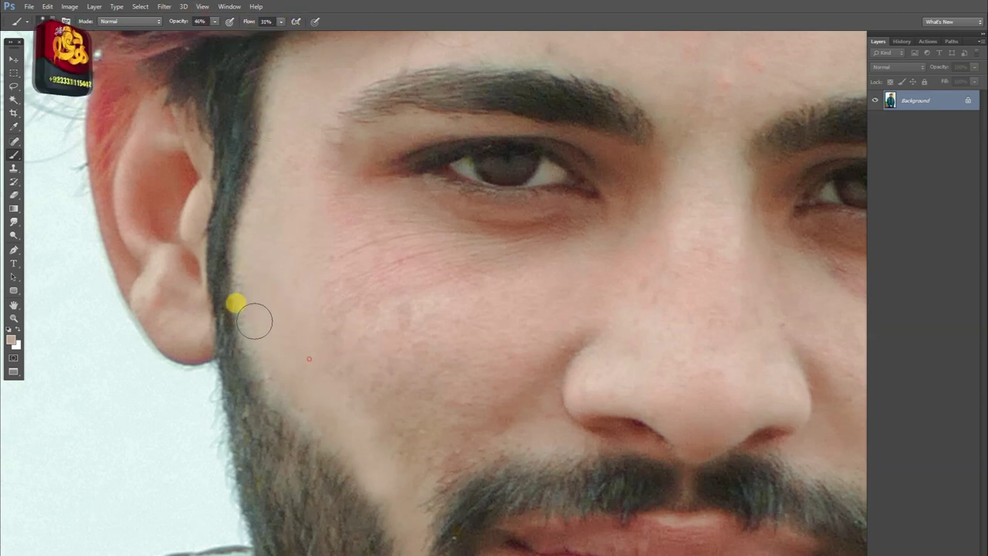
Paint soft skin tone over the first cheek near the beard edge.
mouse_move(407, 407)
left_mouse_down()
mouse_move(419, 474)
mouse_move(484, 429)
mouse_move(468, 435)
left_mouse_up()
mouse_move(502, 356)
left_mouse_down()
mouse_move(606, 221)
mouse_move(403, 223)
mouse_move(388, 260)
mouse_move(329, 269)
left_mouse_up()
left_click_drag(436, 319, 465, 302)
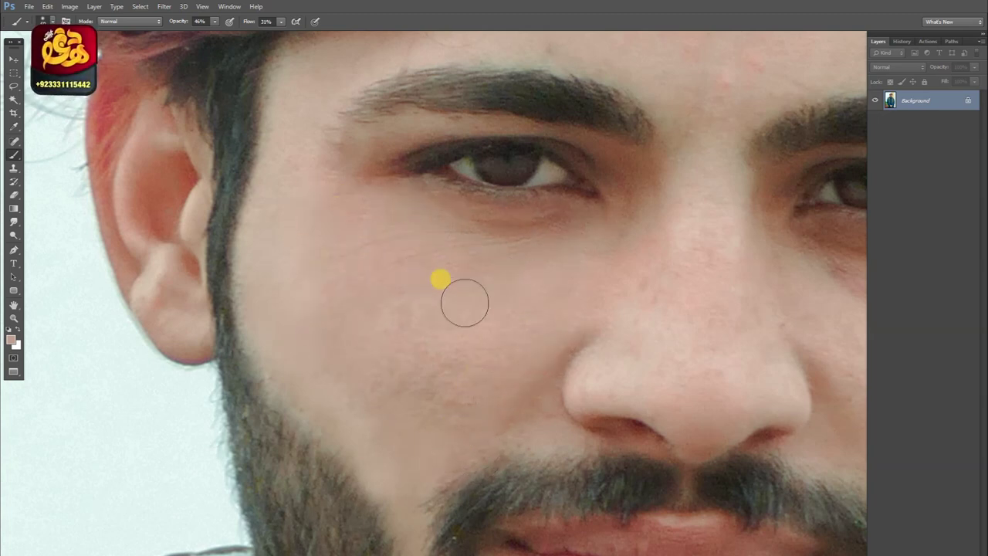
mouse_move(411, 331)
left_mouse_down()
mouse_move(441, 392)
mouse_move(393, 405)
left_mouse_up()
mouse_move(381, 281)
left_mouse_down()
mouse_move(410, 493)
mouse_move(283, 346)
mouse_move(326, 258)
mouse_move(303, 188)
left_mouse_up()
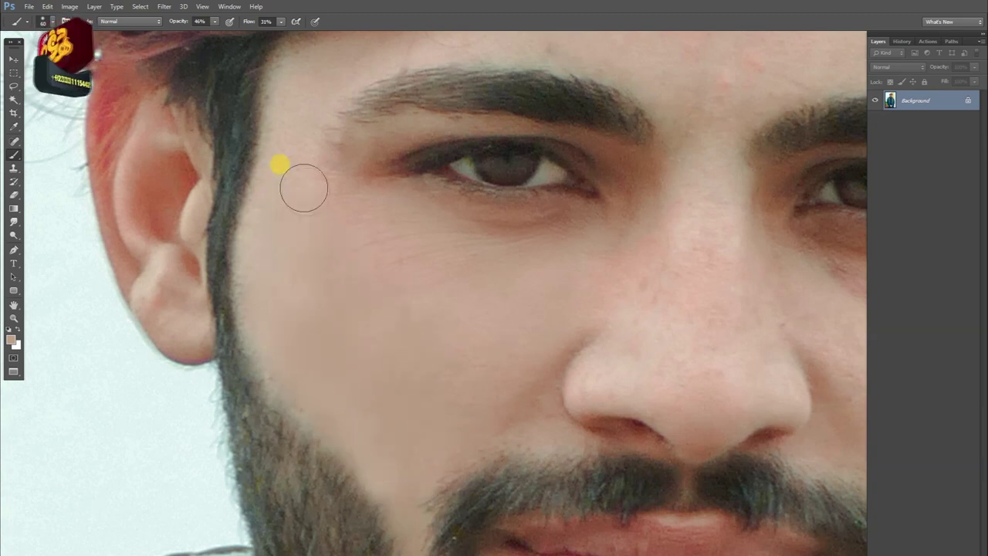
Smooth the skin along the nose and the other cheek below the eye.
left_click_drag(656, 288, 436, 348)
mouse_move(452, 269)
left_mouse_down()
mouse_move(463, 379)
mouse_move(490, 347)
mouse_move(475, 494)
mouse_move(447, 405)
mouse_move(178, 375)
left_mouse_up()
mouse_move(286, 282)
left_mouse_down()
mouse_move(309, 293)
mouse_move(504, 294)
mouse_move(503, 419)
mouse_move(397, 497)
mouse_move(424, 471)
mouse_move(436, 331)
mouse_move(375, 355)
mouse_move(415, 496)
mouse_move(520, 317)
mouse_move(466, 289)
left_mouse_up()
Paint soft skin tone across the forehead.
scroll(388, 344, "up", 5)
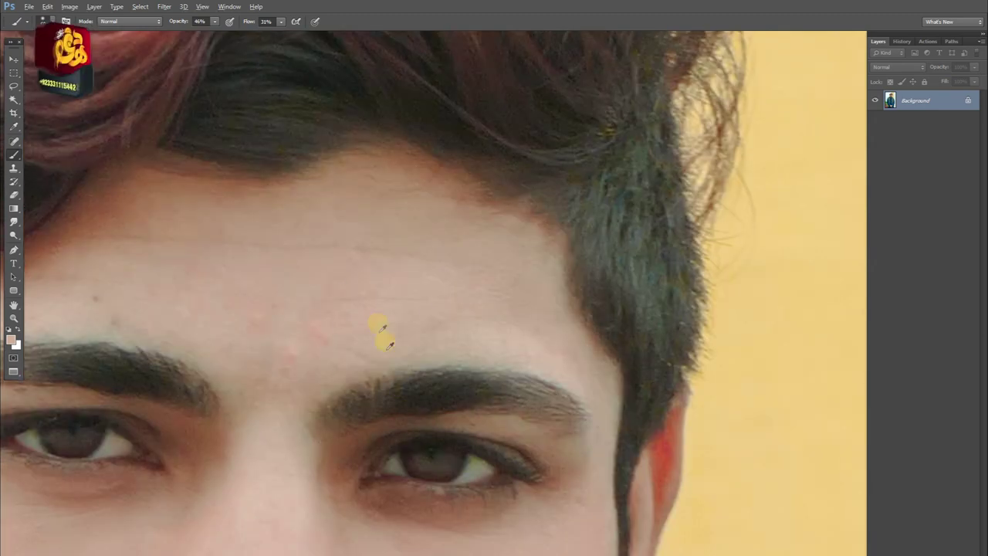
mouse_move(531, 339)
left_mouse_down()
mouse_move(481, 282)
mouse_move(378, 225)
left_mouse_up()
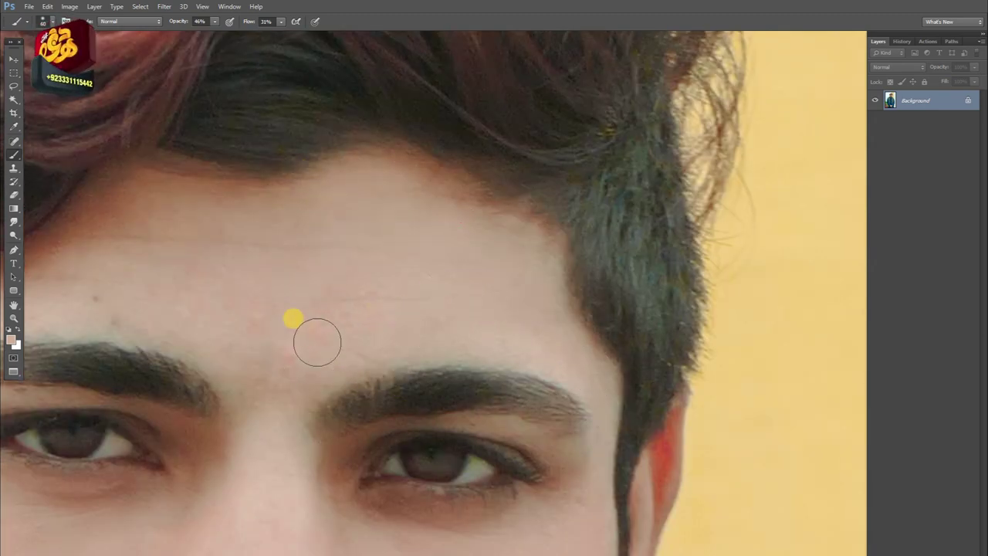
left_click_drag(334, 346, 532, 351)
mouse_move(422, 340)
left_mouse_down()
mouse_move(275, 331)
mouse_move(236, 286)
mouse_move(348, 236)
mouse_move(481, 224)
mouse_move(265, 282)
mouse_move(500, 340)
left_mouse_up()
mouse_move(642, 357)
left_mouse_down()
mouse_move(576, 332)
mouse_move(628, 227)
mouse_move(355, 289)
mouse_move(326, 257)
left_mouse_up()
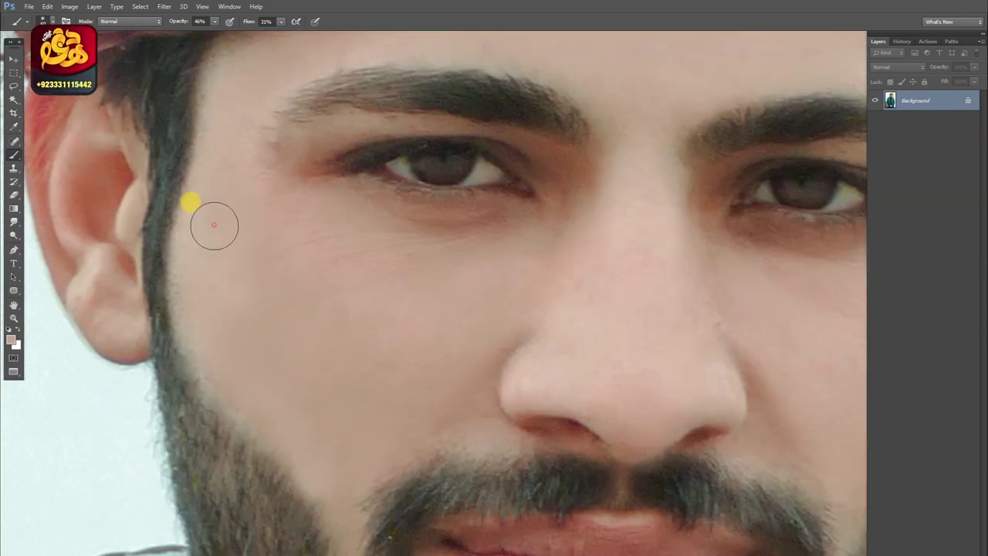
Smooth the cheek beside the eye and the skin under the eye.
mouse_move(214, 225)
left_mouse_down()
mouse_move(320, 456)
mouse_move(346, 471)
left_mouse_up()
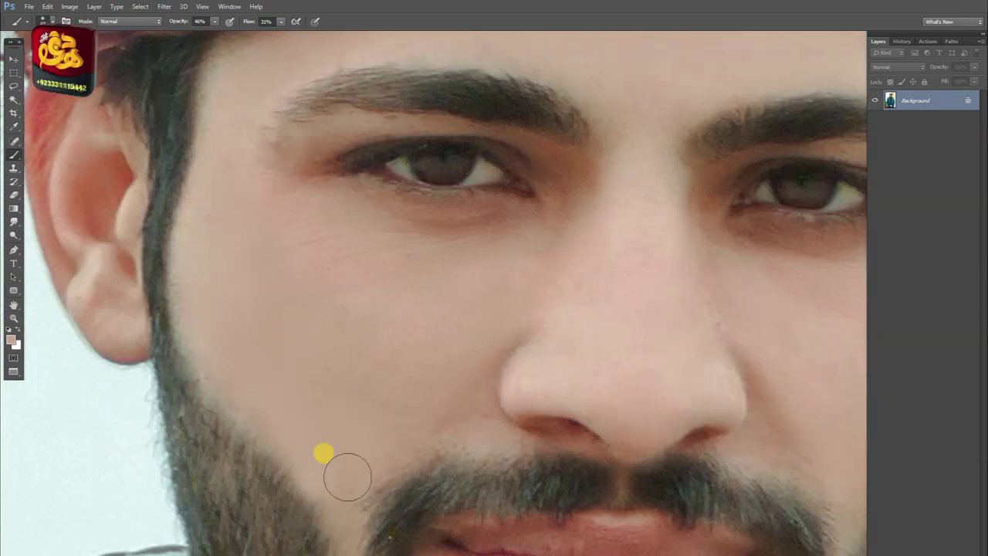
scroll(346, 472, "down", 4)
scroll(276, 231, "up", 4)
left_click_drag(275, 201, 331, 223)
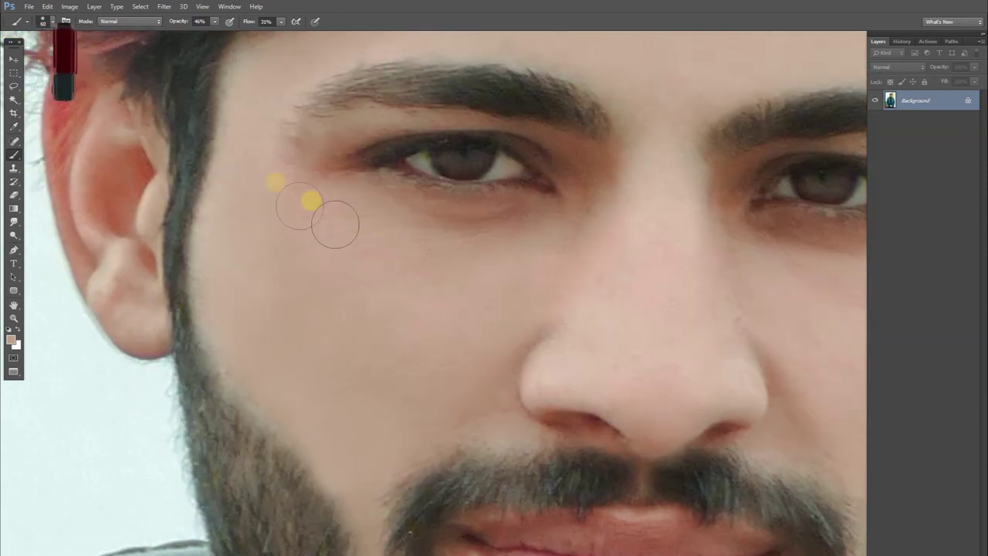
left_click_drag(610, 216, 511, 246)
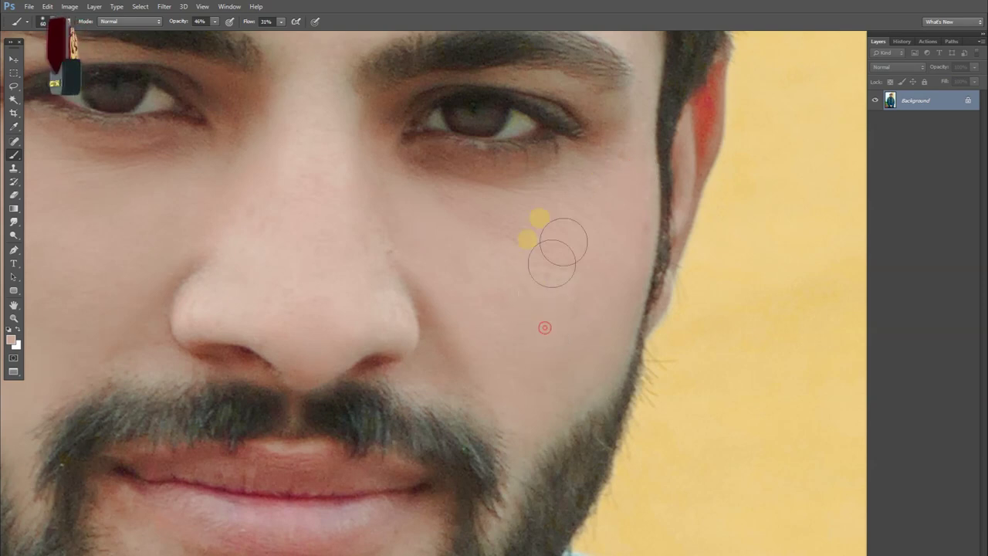
mouse_move(554, 402)
left_mouse_down()
mouse_move(487, 210)
mouse_move(538, 234)
left_mouse_up()
Paint soft skin tone over the lower lip and chin.
scroll(392, 367, "down", 4)
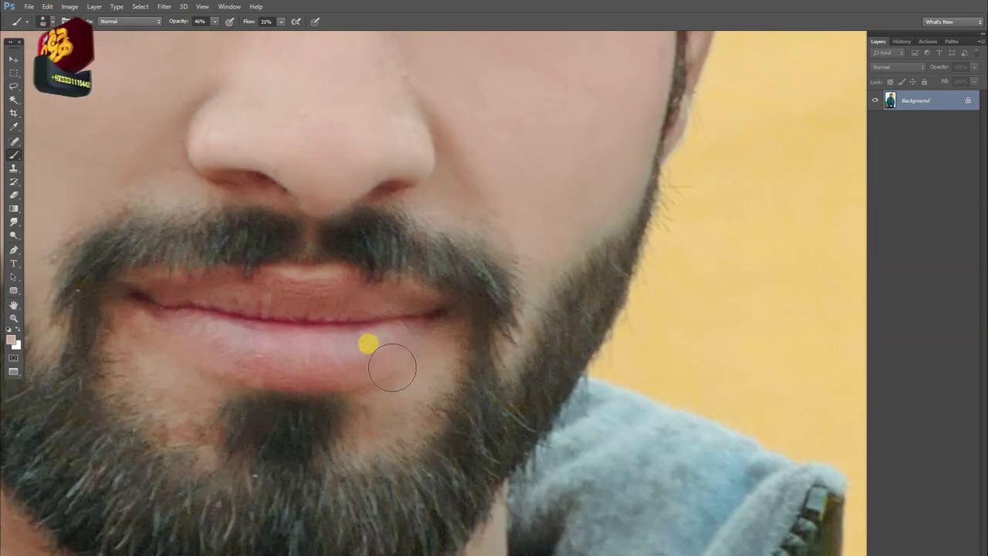
left_click_drag(425, 363, 455, 328)
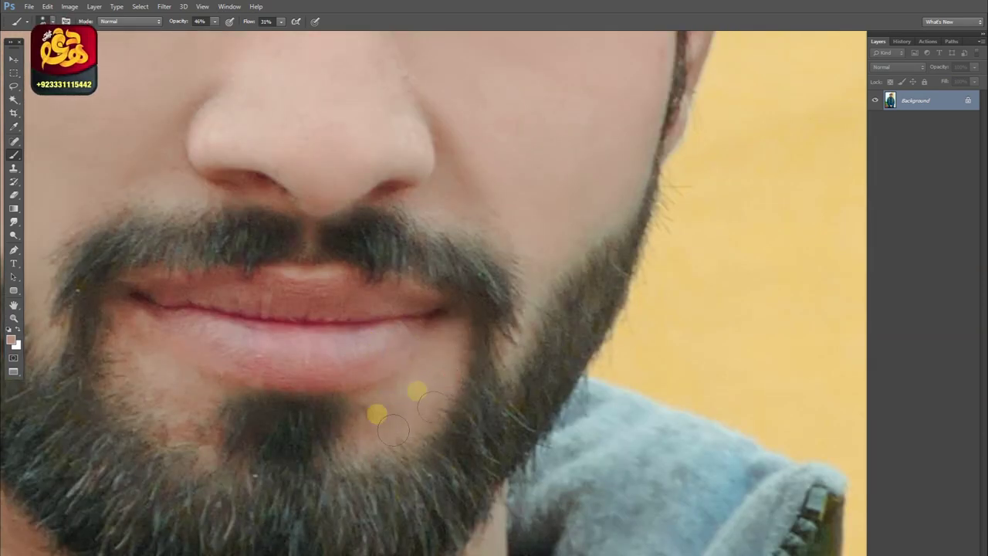
left_click_drag(158, 394, 146, 393)
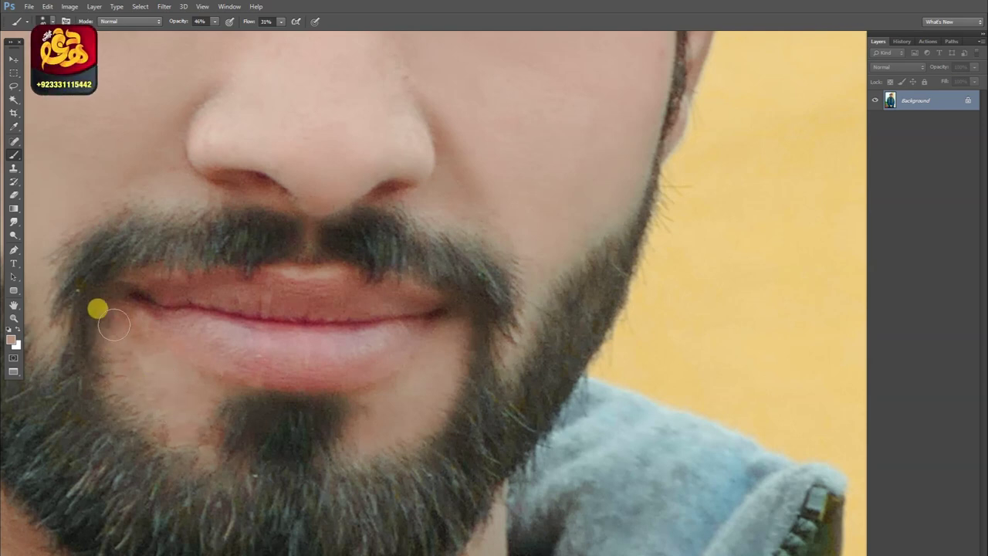
scroll(555, 377, "up", 2)
scroll(554, 377, "right", 1)
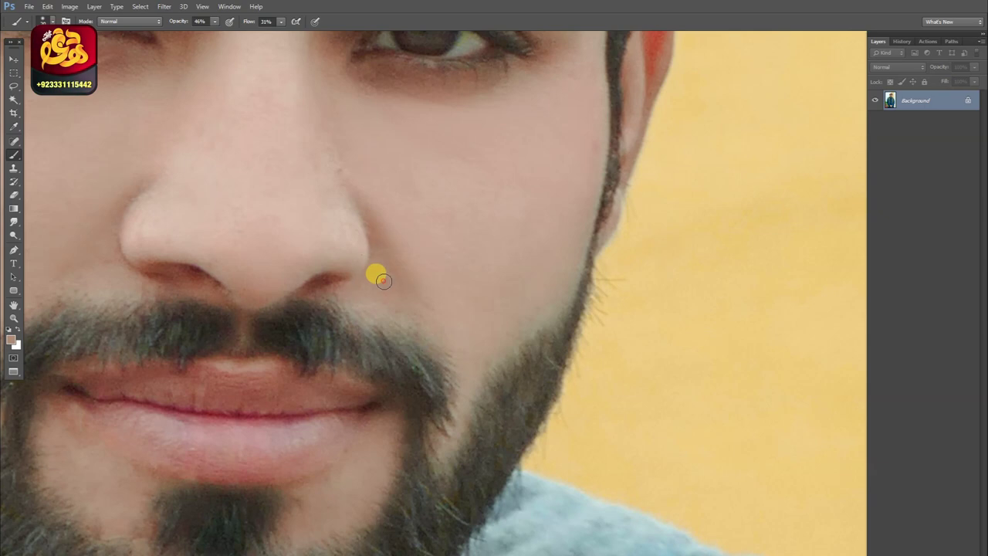
Lighten and smooth the neck skin along the jaw below the beard.
scroll(173, 236, "left", 3)
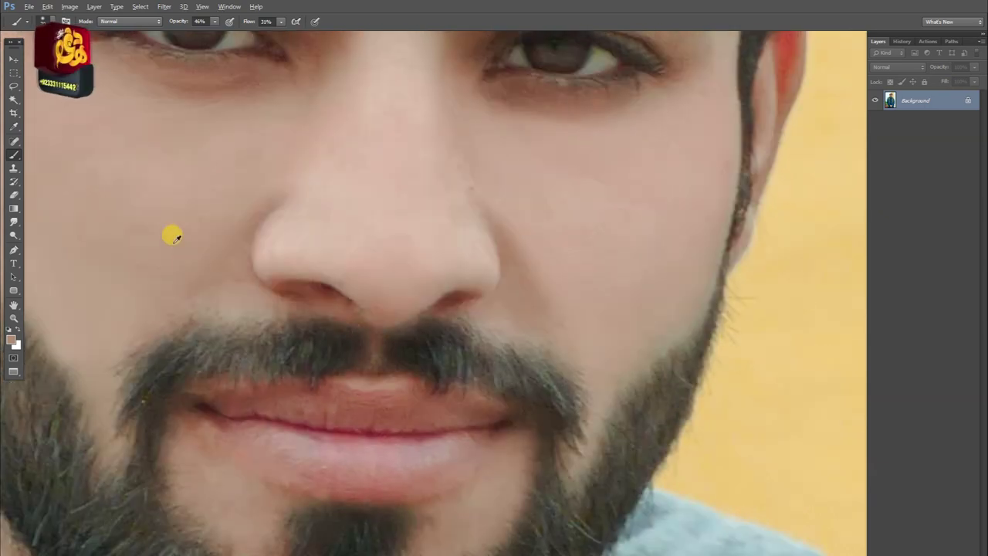
mouse_move(144, 302)
left_mouse_down()
mouse_move(97, 362)
mouse_move(301, 399)
left_mouse_up()
scroll(116, 339, "down", 2)
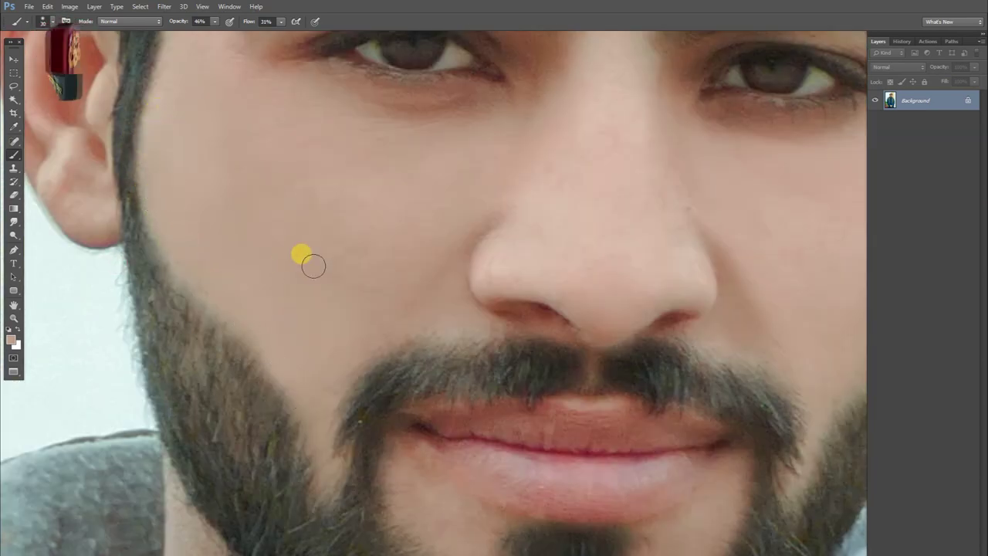
scroll(332, 370, "up", 3)
scroll(332, 370, "right", 1)
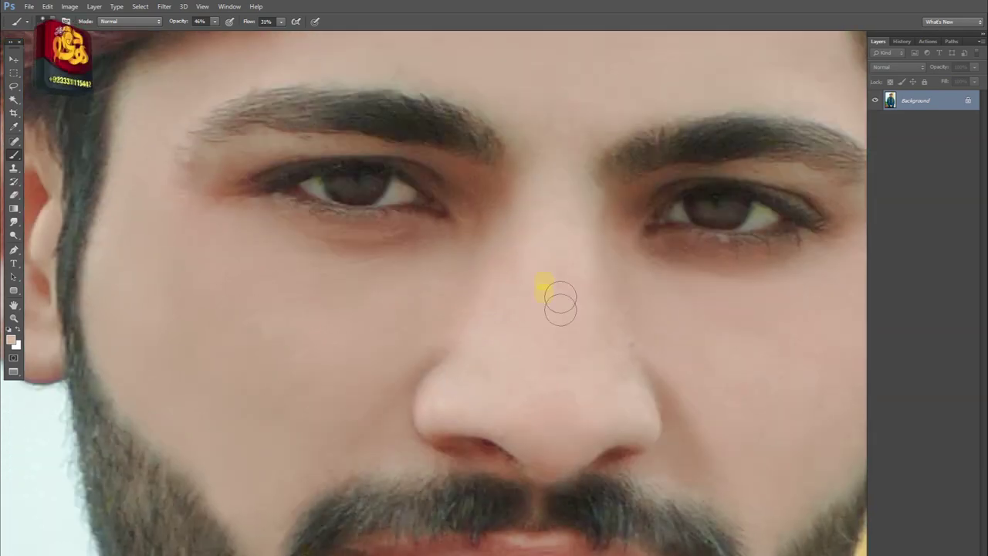
scroll(540, 316, "up", 5)
scroll(723, 283, "down", 5)
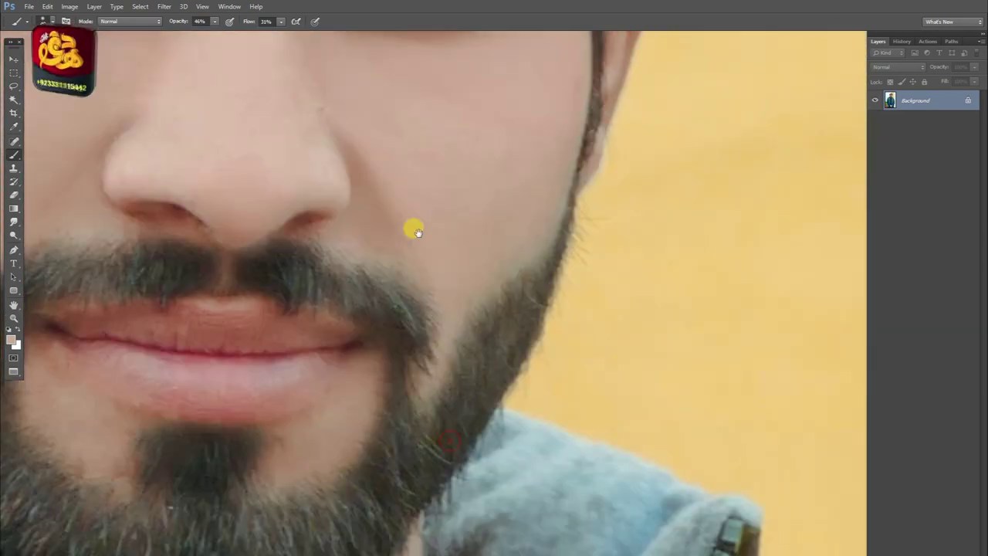
scroll(412, 227, "down", 4)
mouse_move(288, 223)
left_mouse_down()
mouse_move(301, 168)
mouse_move(375, 264)
mouse_move(434, 296)
mouse_move(380, 360)
mouse_move(474, 364)
mouse_move(525, 379)
mouse_move(702, 352)
left_mouse_up()
Smooth the remaining neck skin down across the shirt collar.
scroll(540, 347, "down", 2)
scroll(540, 347, "right", 4)
mouse_move(365, 345)
left_mouse_down()
mouse_move(452, 342)
mouse_move(628, 304)
mouse_move(629, 224)
mouse_move(442, 406)
mouse_move(426, 408)
mouse_move(466, 370)
mouse_move(431, 341)
left_mouse_up()
left_click_drag(228, 205, 242, 260)
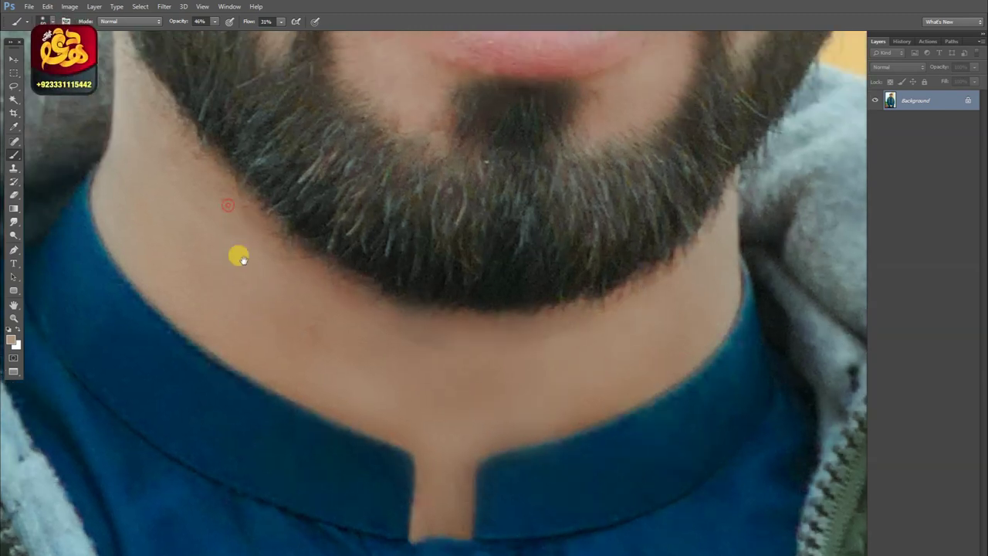
mouse_move(248, 225)
left_mouse_down()
mouse_move(344, 289)
mouse_move(627, 304)
mouse_move(474, 383)
mouse_move(624, 385)
left_mouse_up()
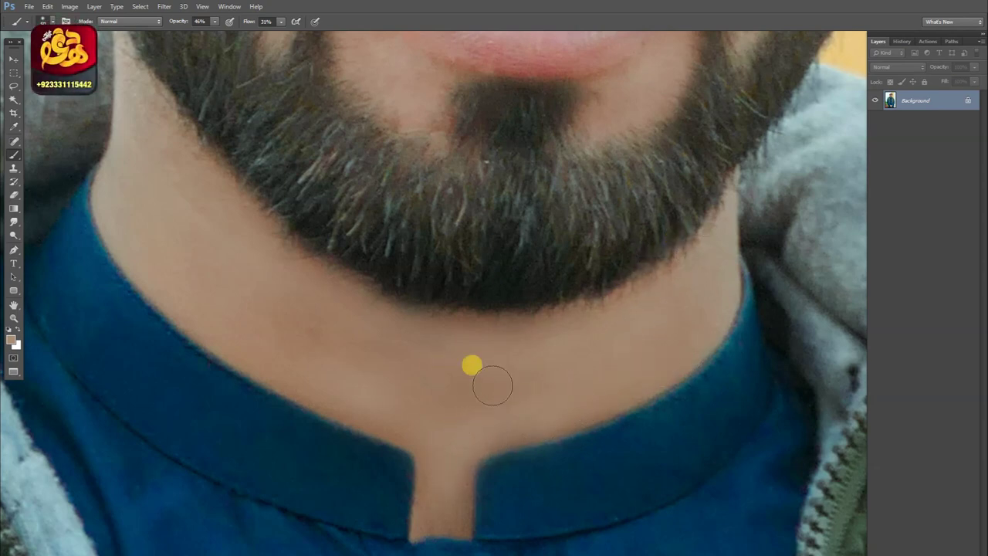
Select the neck skin with the Magic Wand and feather the selection.
key("w")
key("ctrl+0")
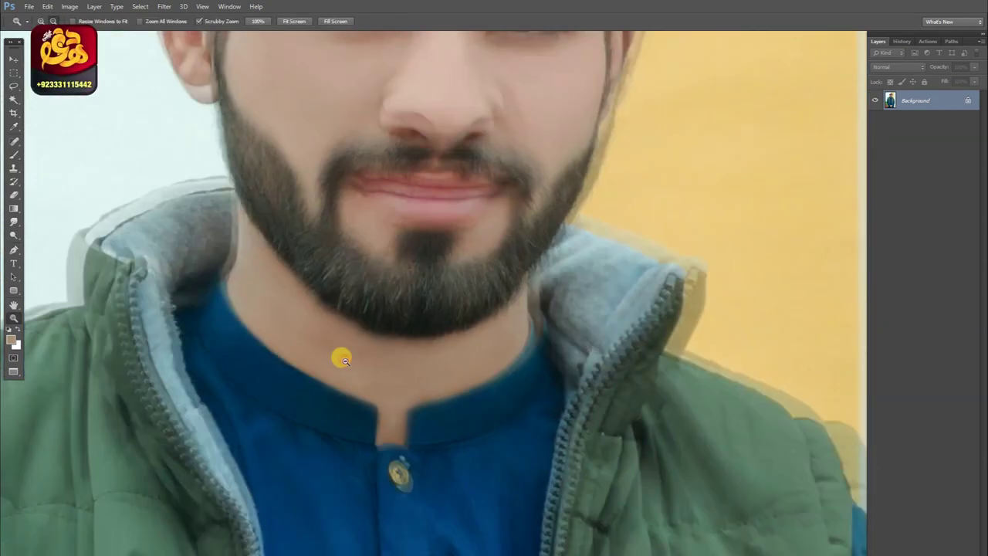
left_click(362, 379)
right_click(380, 392)
left_click(411, 289)
key("Return")
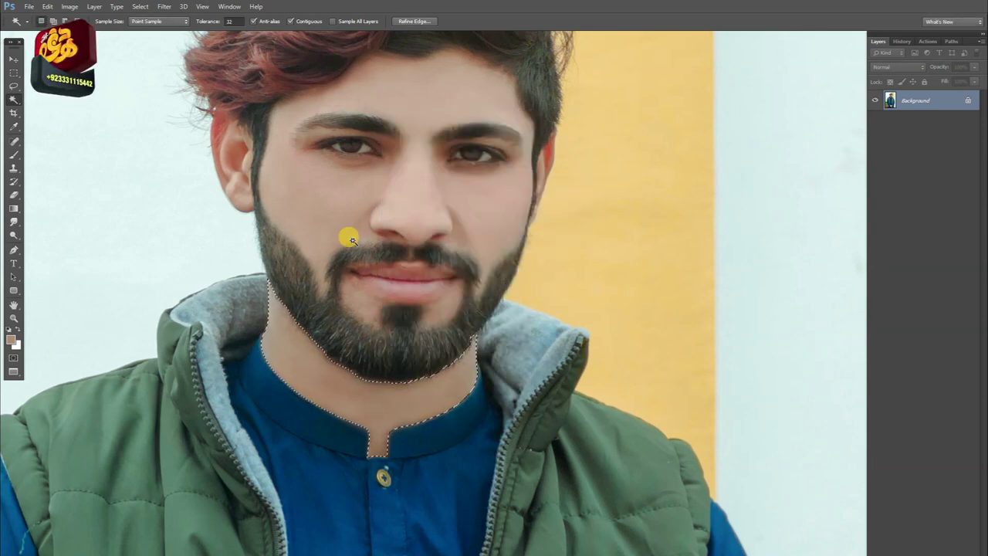
Zoom out to show the whole figure.
key("b")
key("m")
key("z")
left_click(332, 315, "alt")
scroll(331, 358, "down", 5)
scroll(329, 370, "down", 3)
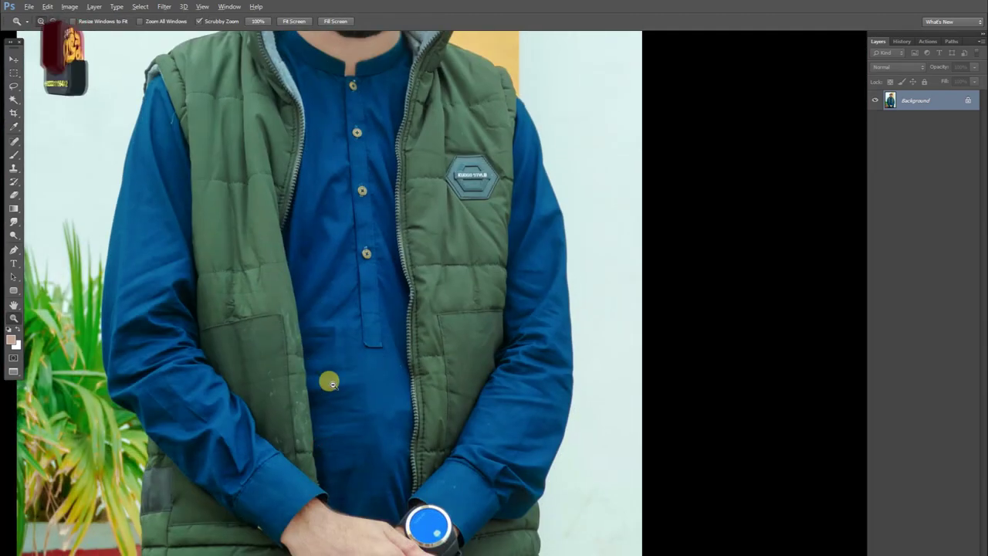
left_click(331, 381, "alt")
Duplicate the photo to Layer 1 and scale it up to about 110%.
key("v")
key("ctrl+j")
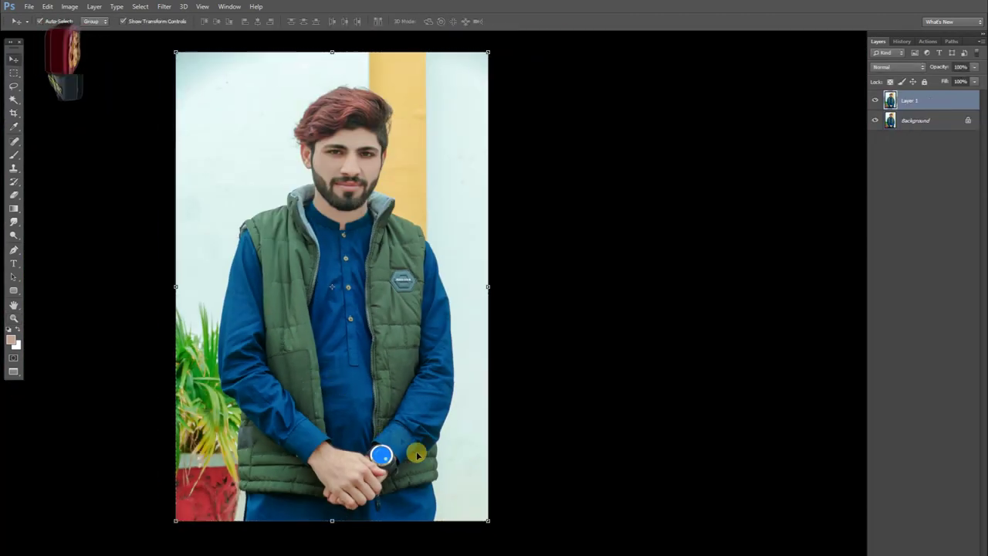
left_click_drag(481, 517, 494, 538)
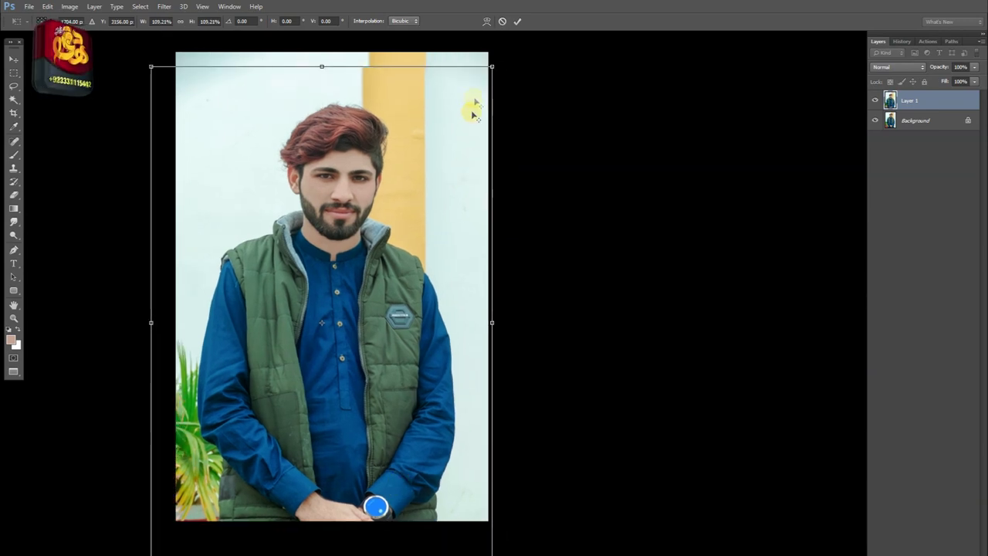
left_click_drag(490, 67, 494, 60)
key("Return")
Merge the enlarged layer into Background, then zoom around the hands and face.
key("z")
key("ctrl+t")
key("Return")
key("ctrl+e")
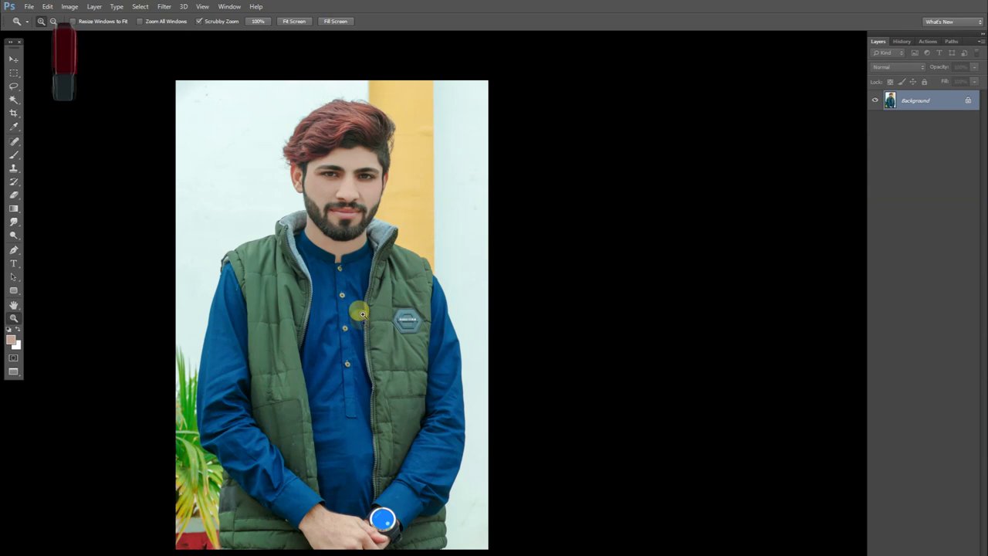
left_click(323, 516)
key("b")
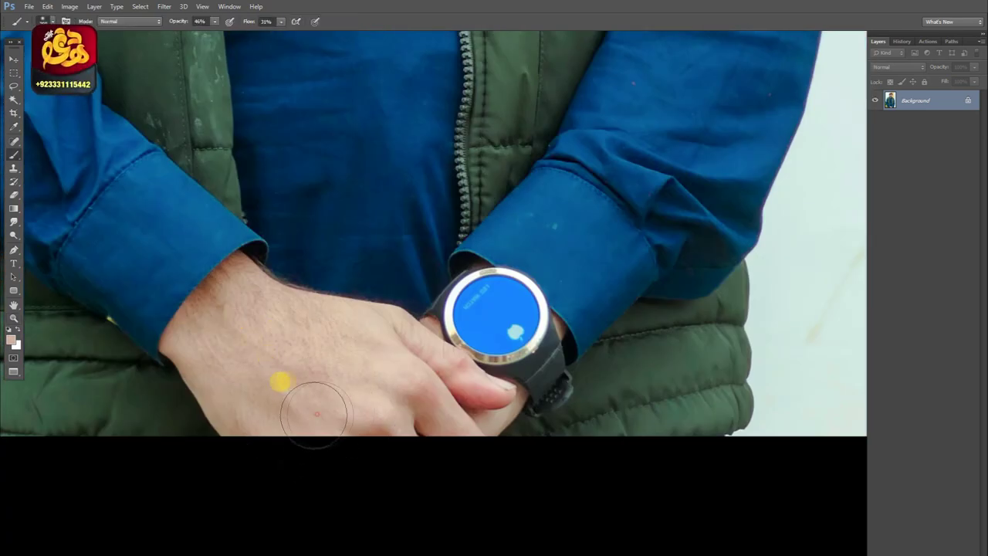
key("z")
left_click(368, 368, "alt")
scroll(368, 309, "up", 5)
Apply Camera Raw exposure -0.15, contrast +7, highlights -17, whites -6, blacks +24.
left_click(164, 6)
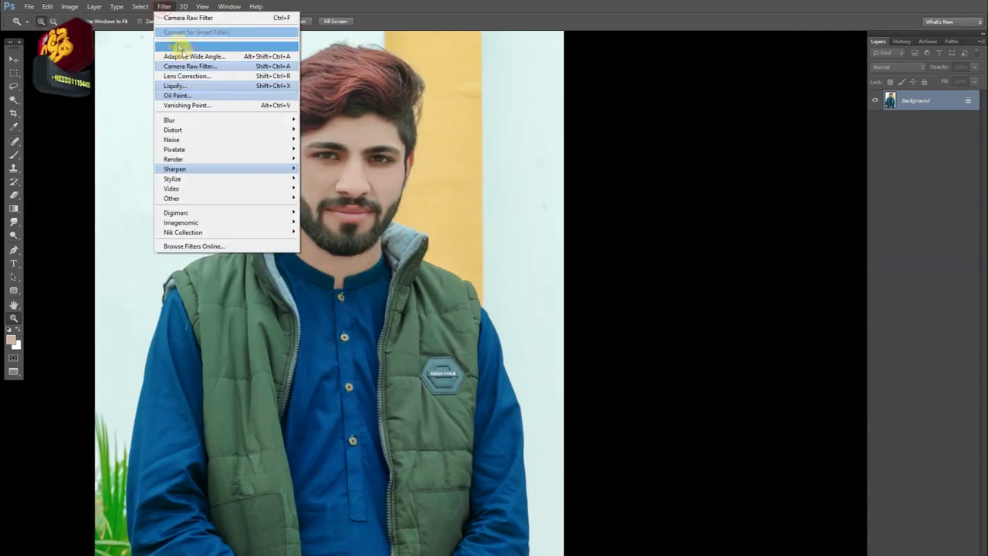
left_click(185, 66)
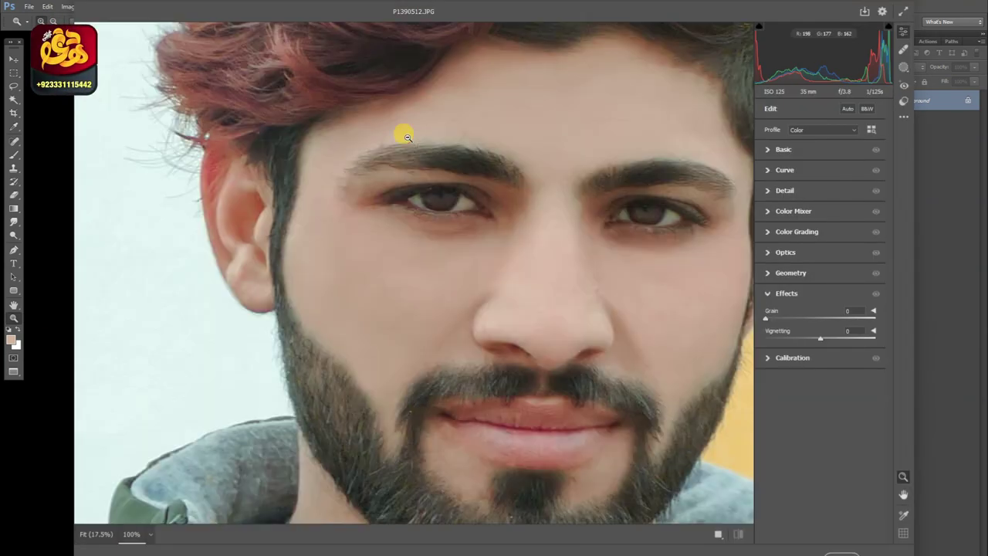
left_click(407, 136, "alt")
left_click(366, 267)
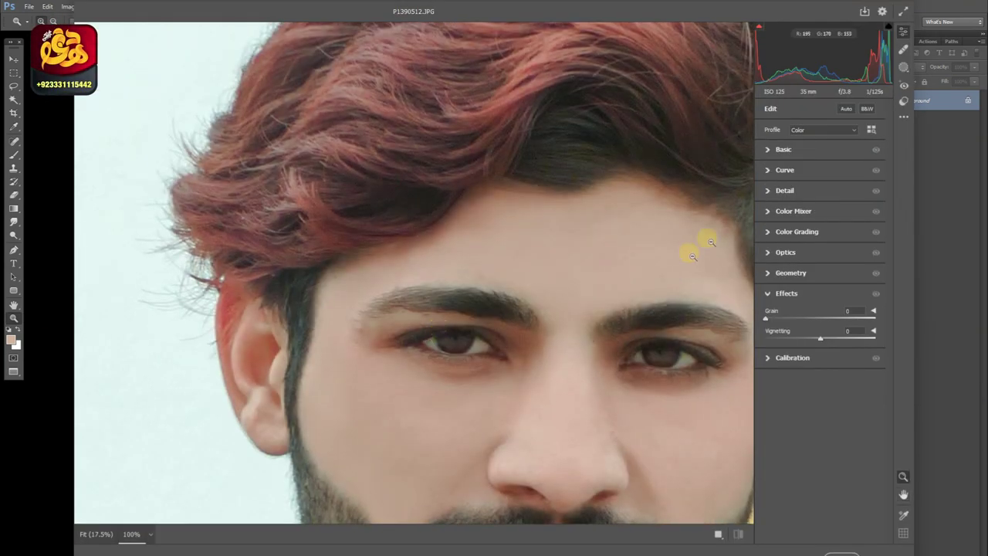
left_click(783, 149)
mouse_move(821, 232)
left_mouse_down()
mouse_move(809, 261)
mouse_move(822, 277)
mouse_move(798, 292)
mouse_move(831, 308)
left_mouse_up()
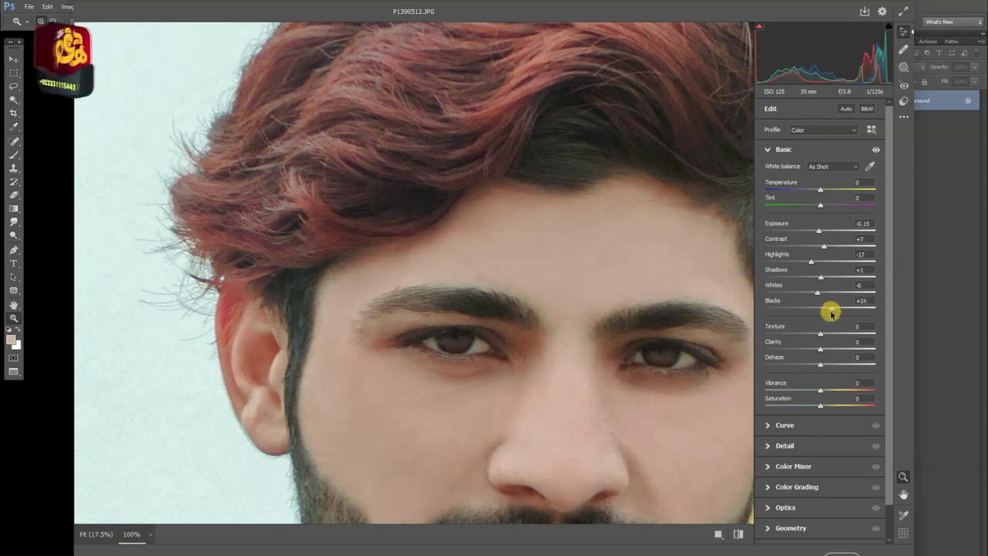
left_click(841, 551)
Apply Imagenomic Portraiture's Smoothing: High preset, previewed at 50%, then zoom in on the face.
left_click(164, 6)
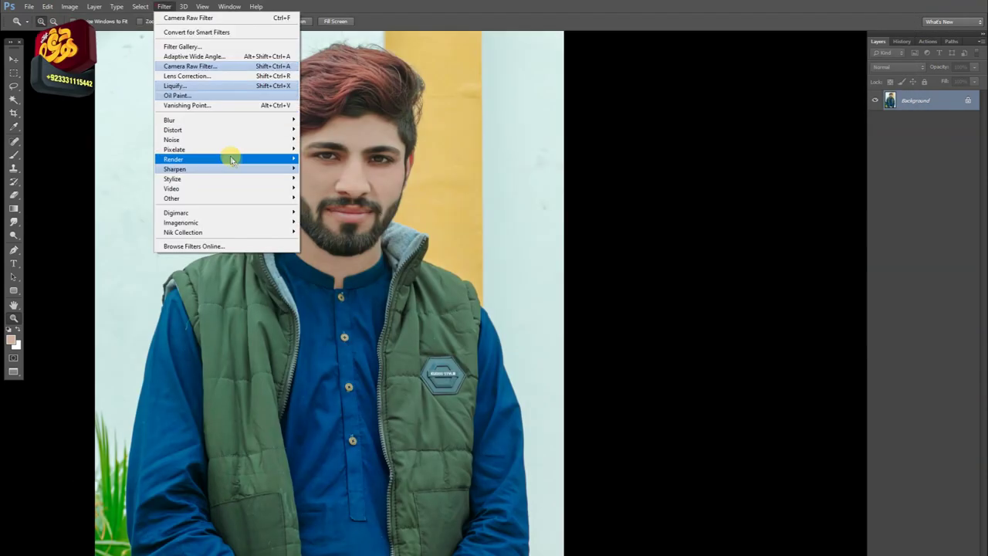
left_click(320, 231)
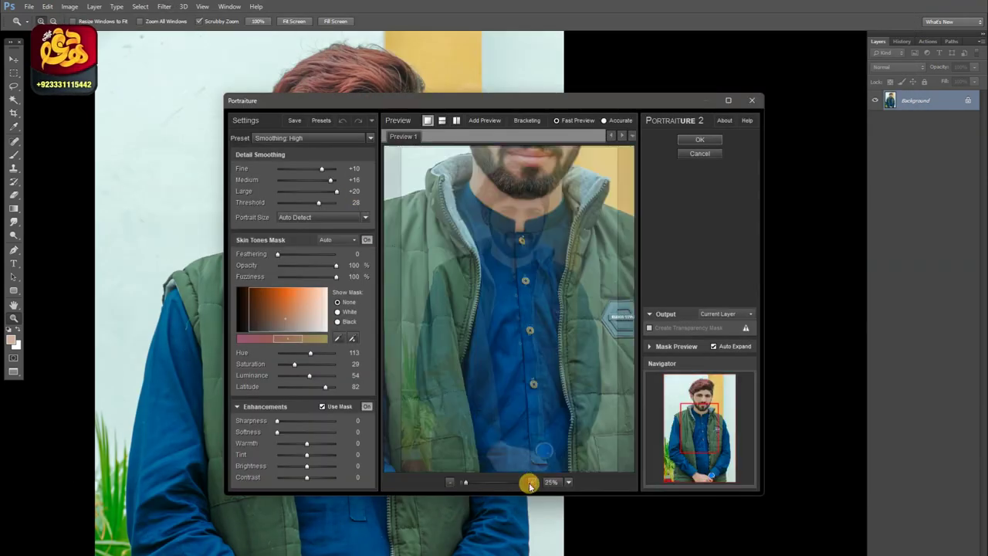
left_click(534, 482)
left_click_drag(470, 265, 466, 280)
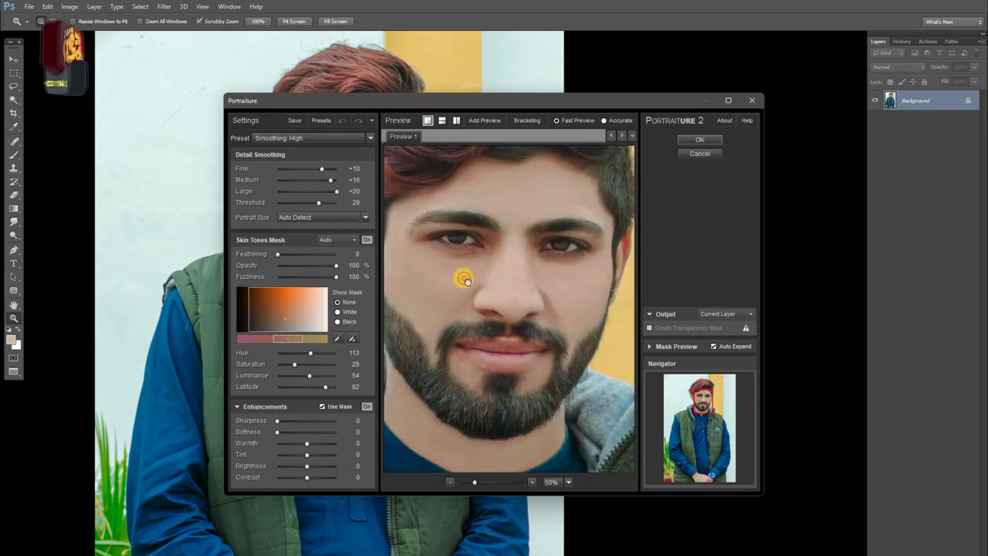
left_click(687, 141)
left_click(316, 139)
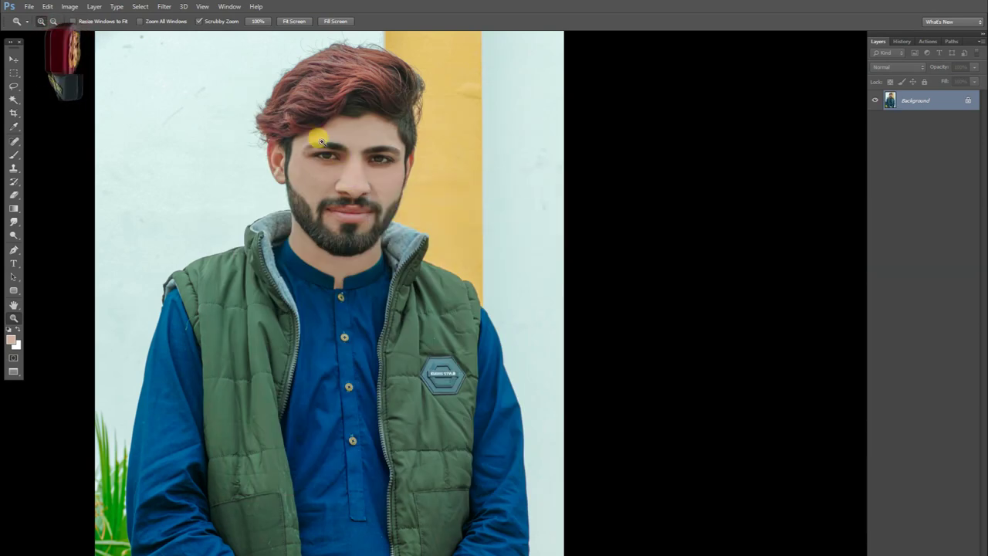
left_click(360, 243)
left_click(164, 8)
Reopen Camera Raw and reduce the blue saturation in the Color Mixer.
left_click(231, 66)
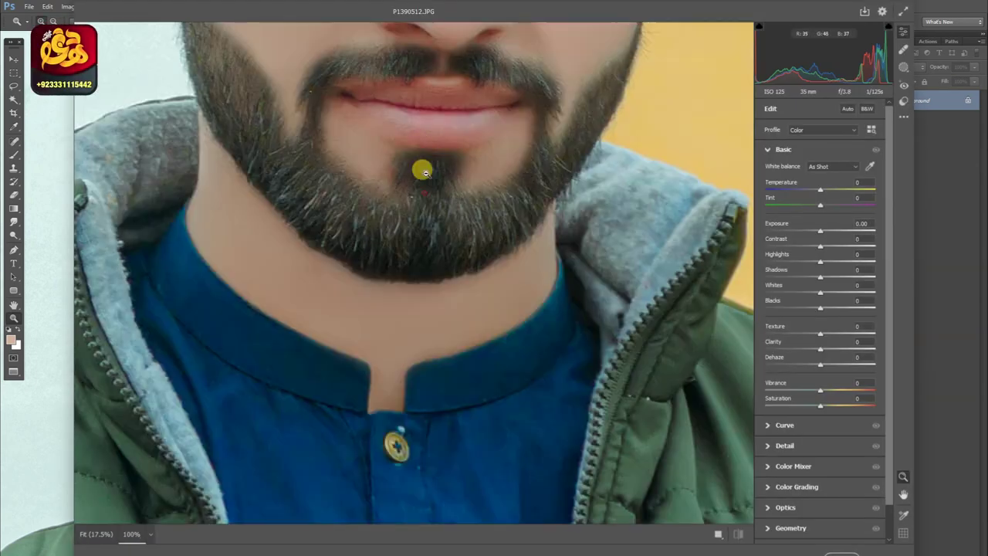
left_click_drag(425, 172, 470, 381)
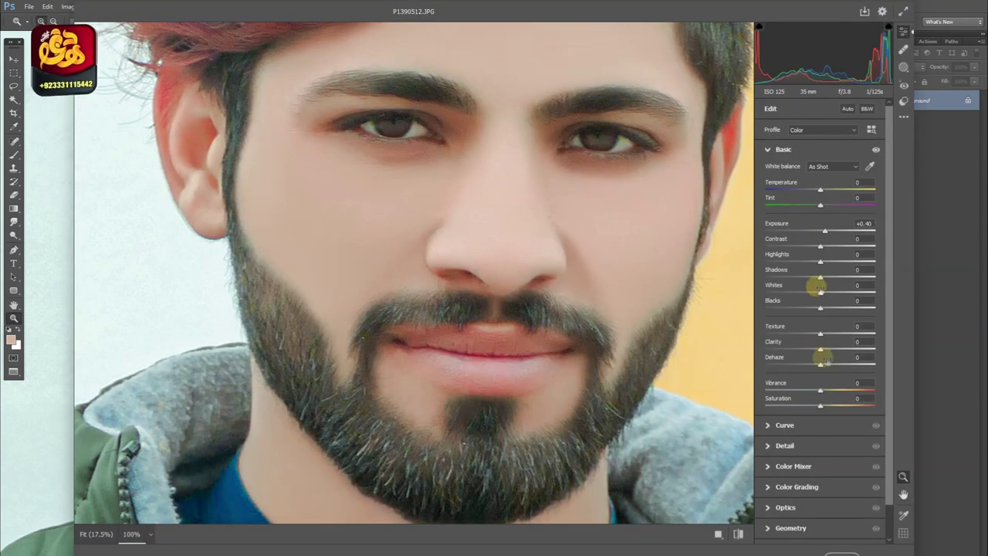
left_click(799, 426)
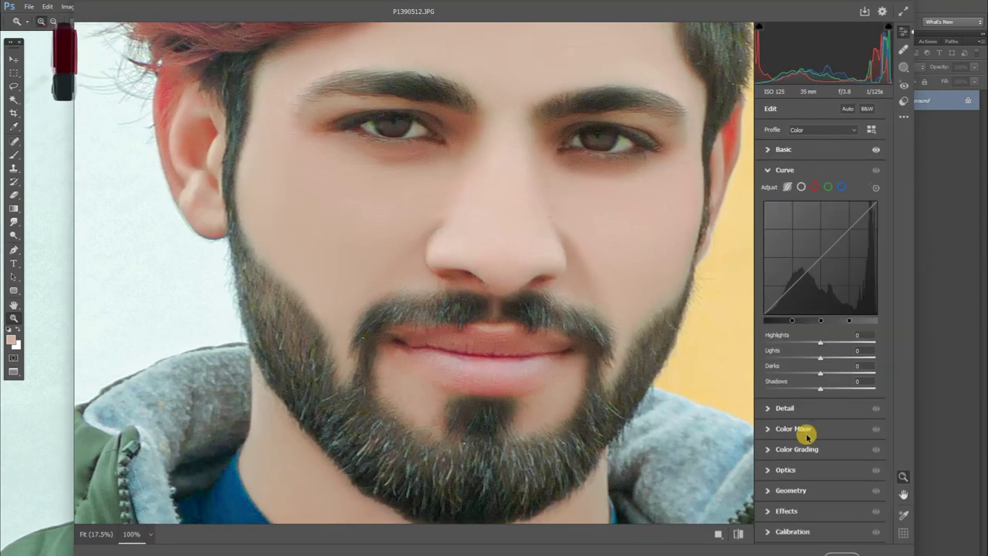
left_click(802, 243)
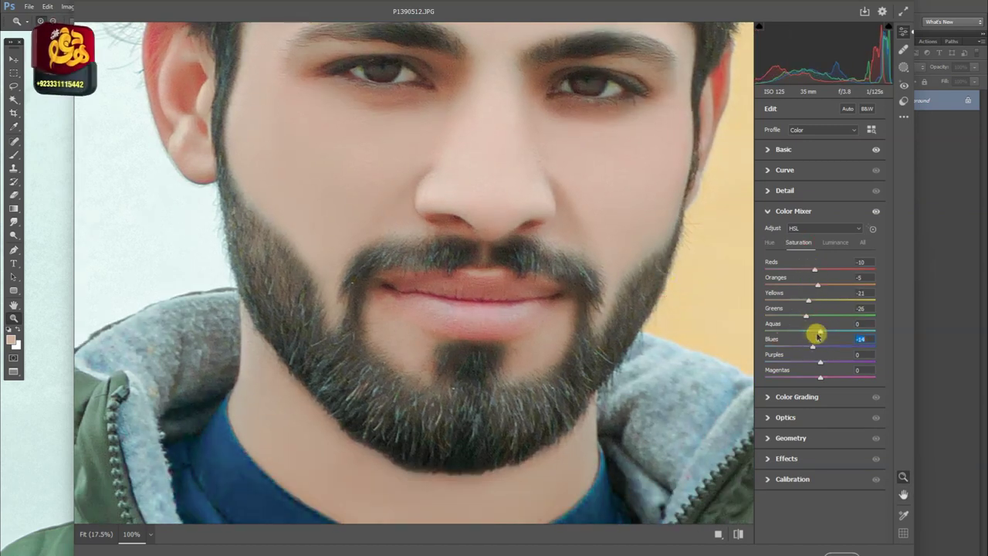
left_click_drag(807, 339, 811, 347)
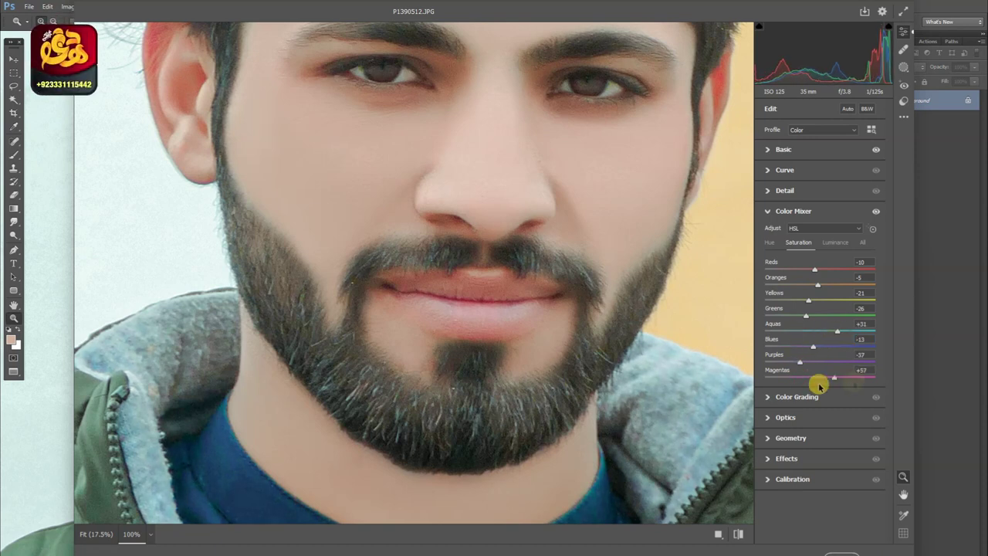
Brighten the orange (+16), aqua and blue luminance and shift the warm hues.
left_click(833, 243)
left_click_drag(824, 300, 831, 300)
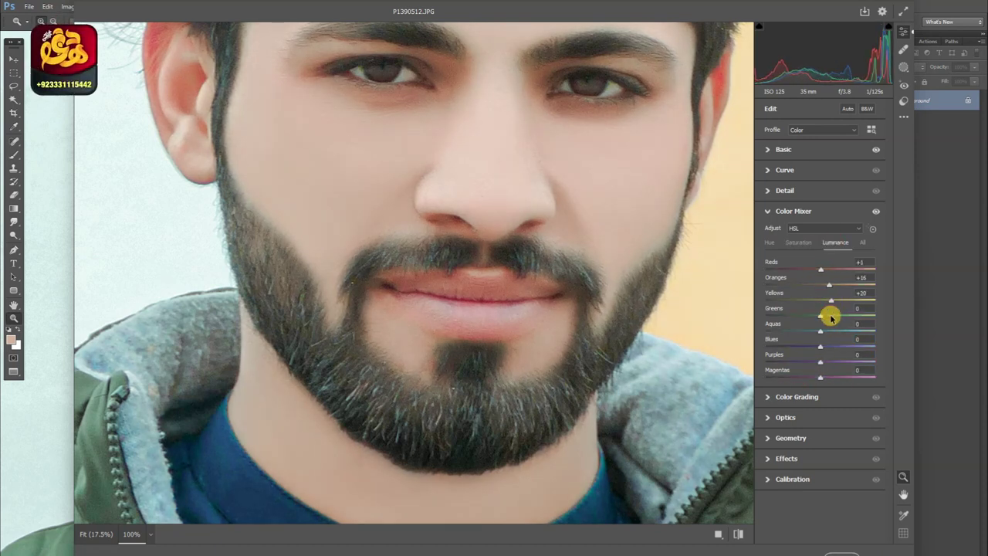
left_click(829, 331)
left_click_drag(820, 347, 829, 346)
left_click(769, 243)
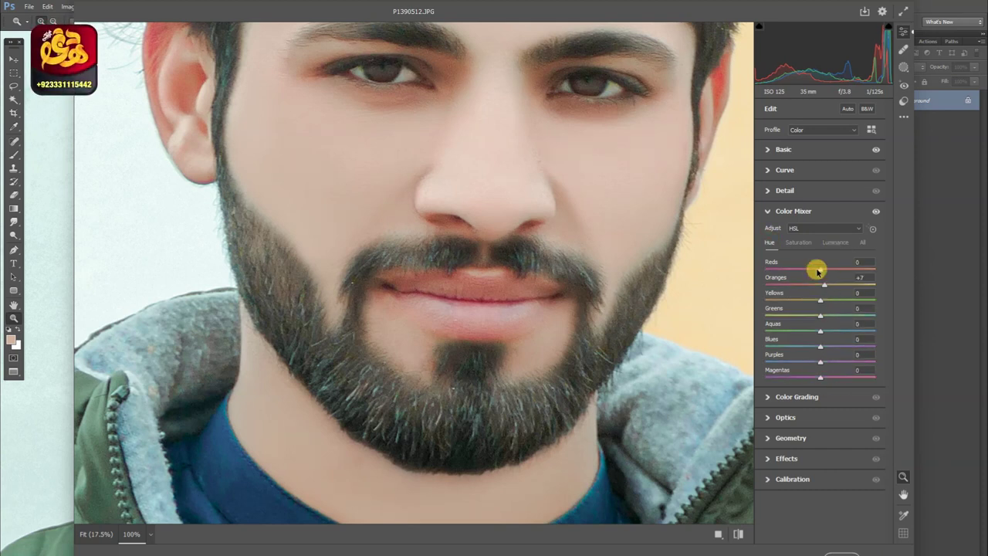
left_click_drag(819, 301, 826, 306)
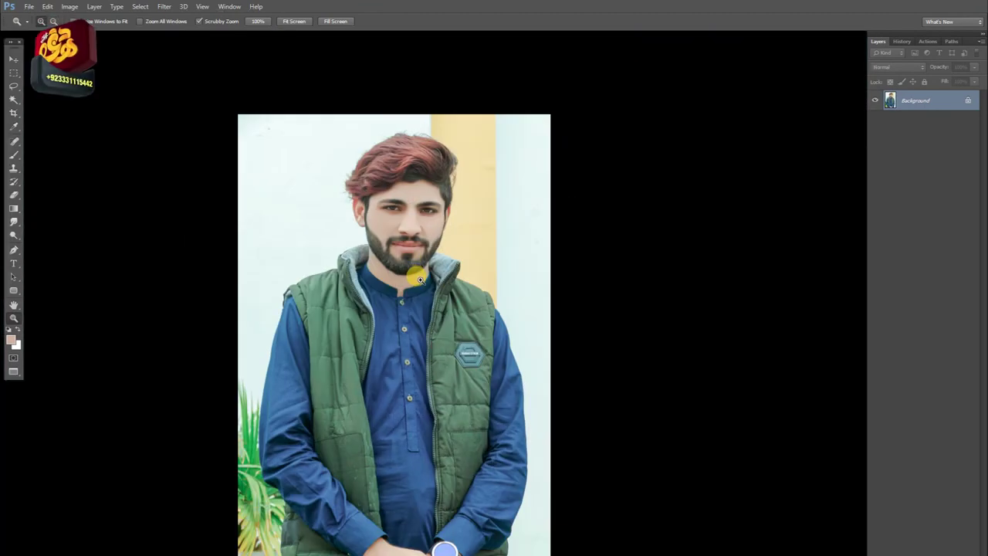
Apply a Curves adjustment that darkens the shadows and brightens the highlights.
key("ctrl+m")
left_click_drag(693, 324, 686, 336)
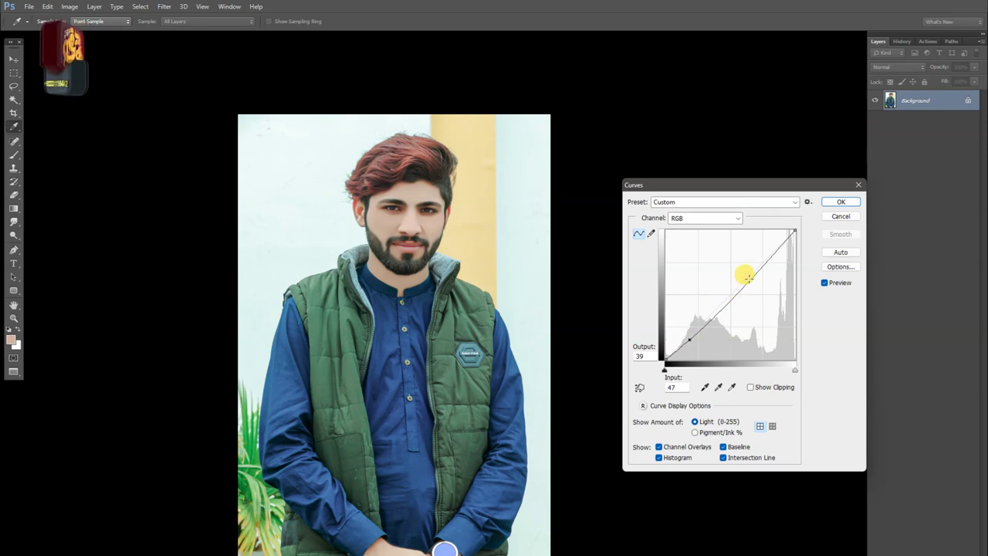
left_click_drag(748, 278, 741, 274)
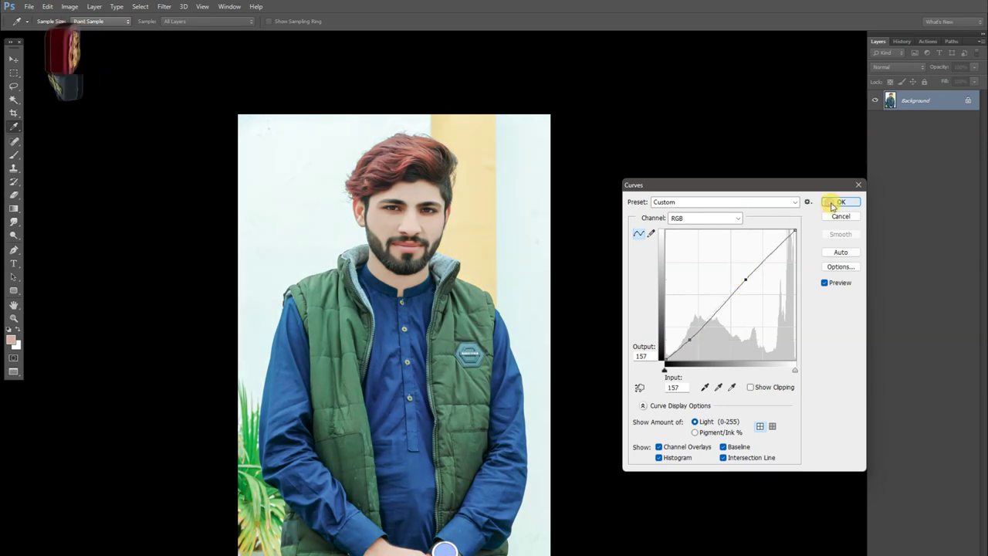
left_click(832, 203)
Duplicate the photo and lower its saturation with Hue/Saturation.
key("ctrl+j")
key("ctrl+u")
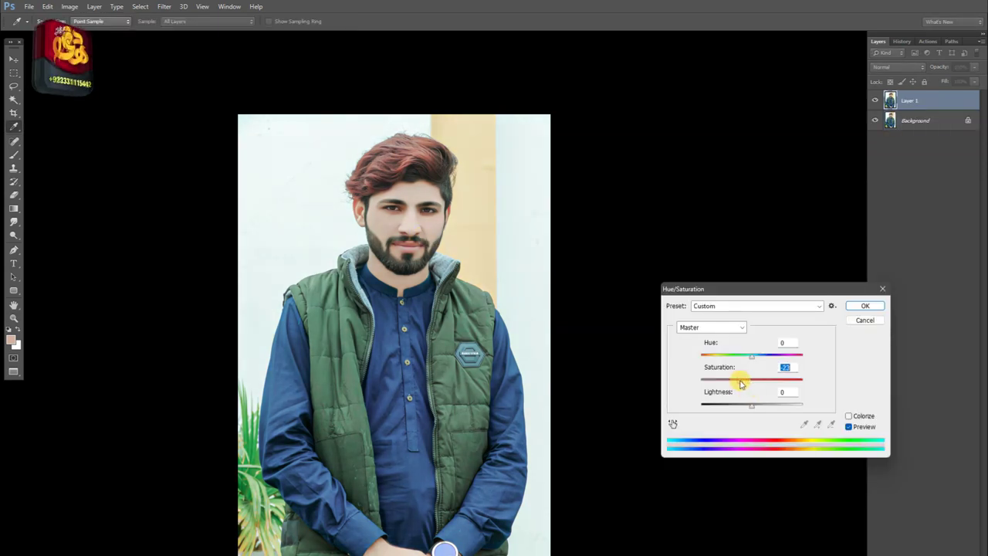
key("Return")
Zoom in on the face and add another copy of the photo layer.
key("z")
left_click(401, 231)
left_click(915, 121)
key("ctrl+j")
key("e")
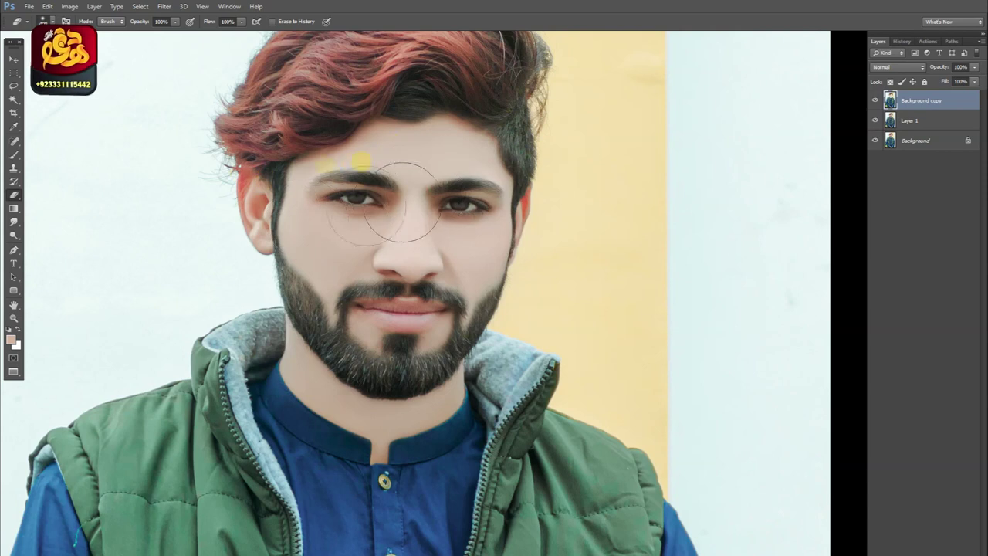
Trace the hair with a Pen path and copy it, feathered 5 px, to its own layer.
key("p")
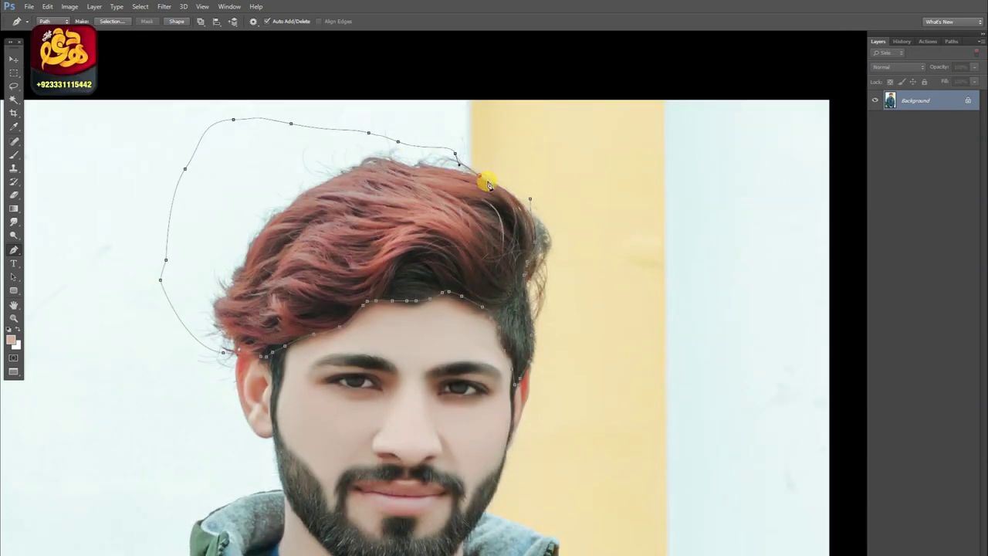
right_click(374, 264)
left_click(402, 293)
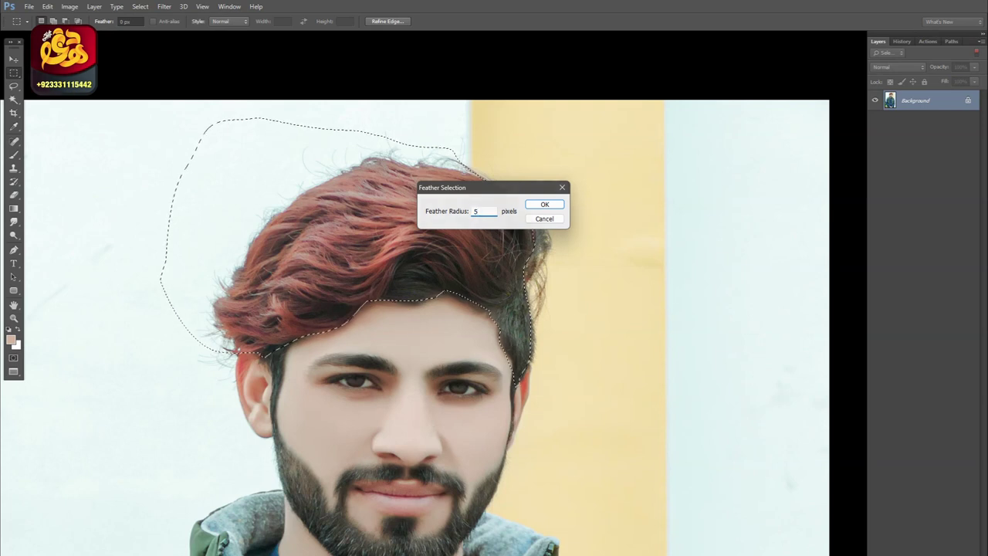
left_click(543, 203)
key("ctrl+j")
key("m")
Shift the hair layer's hue to a vivid red.
key("ctrl+u")
mouse_move(732, 355)
left_mouse_down()
mouse_move(722, 367)
mouse_move(780, 382)
left_mouse_up()
key("Return")
key("e")
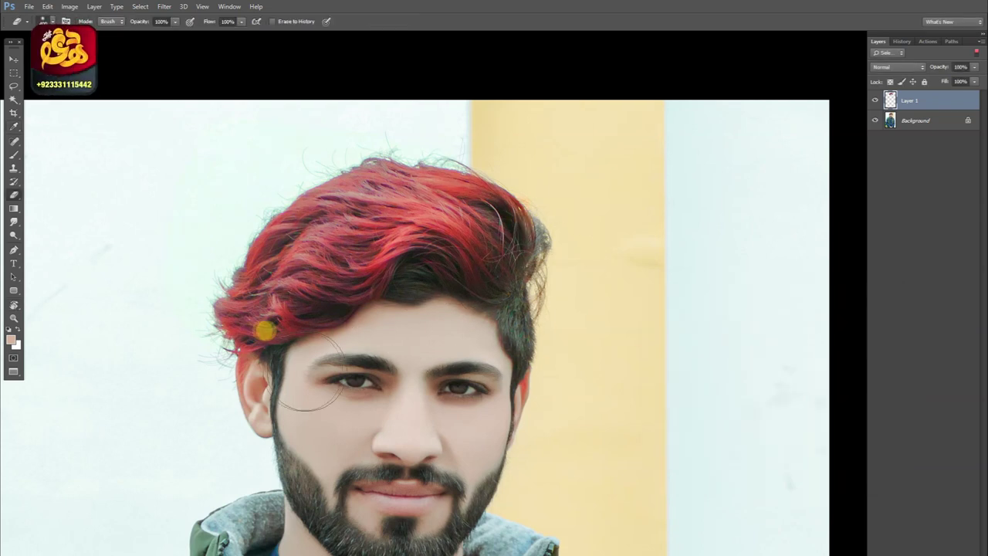
Duplicate the Background and change the copy's saturation.
key("z")
key("ctrl+0")
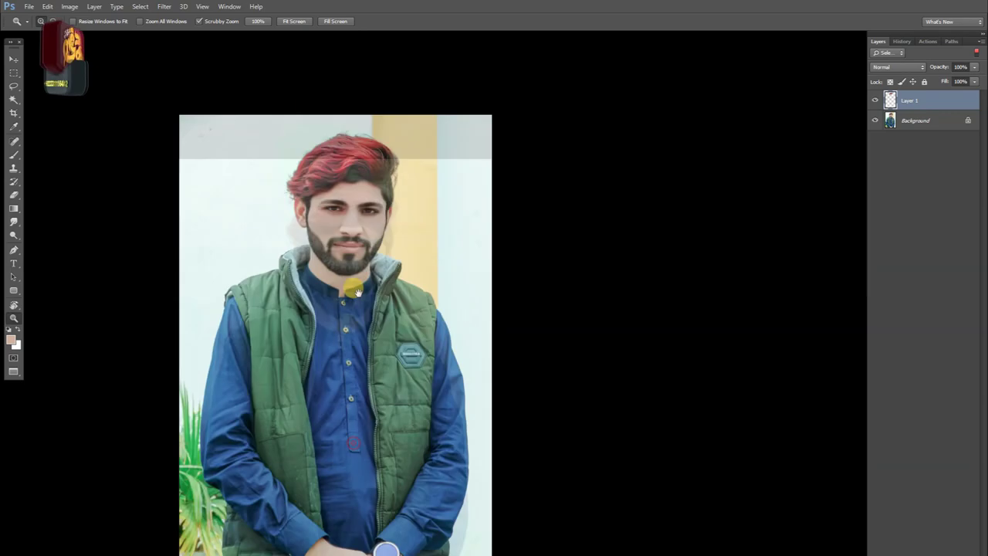
left_click(380, 299)
key("ctrl+0")
key("alt+bracketleft")
key("ctrl+j")
key("ctrl+u")
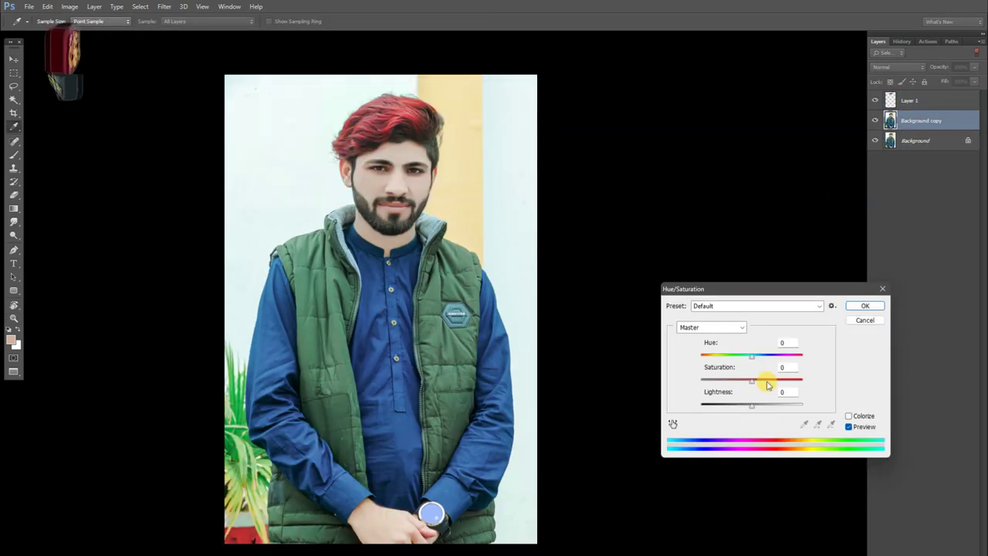
key("Return")
Erase the adjusted copy over the watch, hand and face.
key("z")
left_click(425, 517)
key("e")
left_click_drag(442, 366, 336, 370)
left_click_drag(225, 364, 316, 409)
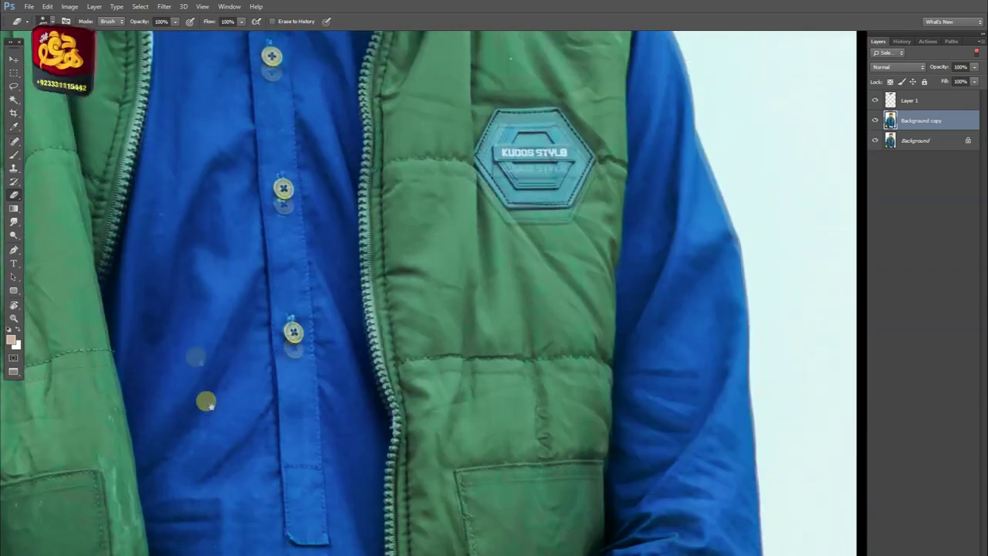
left_click_drag(428, 221, 451, 345)
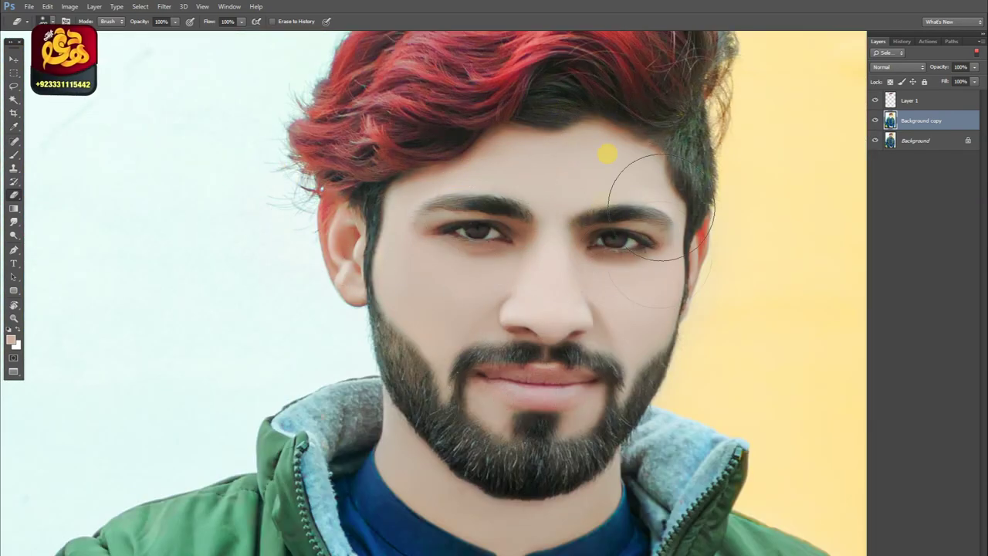
Merge the layers, deepen Blacks with Selective Color, and merge again.
key("z")
key("ctrl+0")
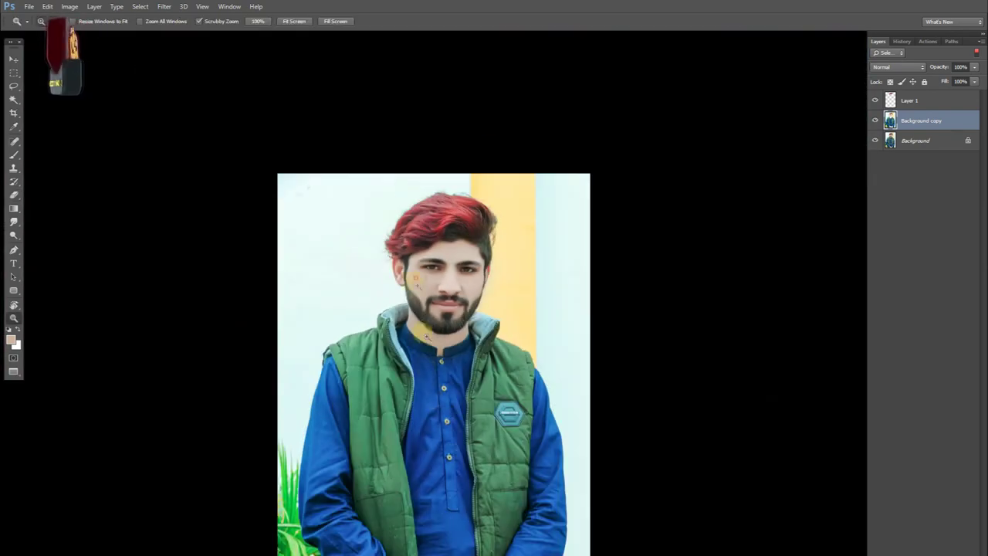
key("ctrl+shift+e")
left_click(918, 554)
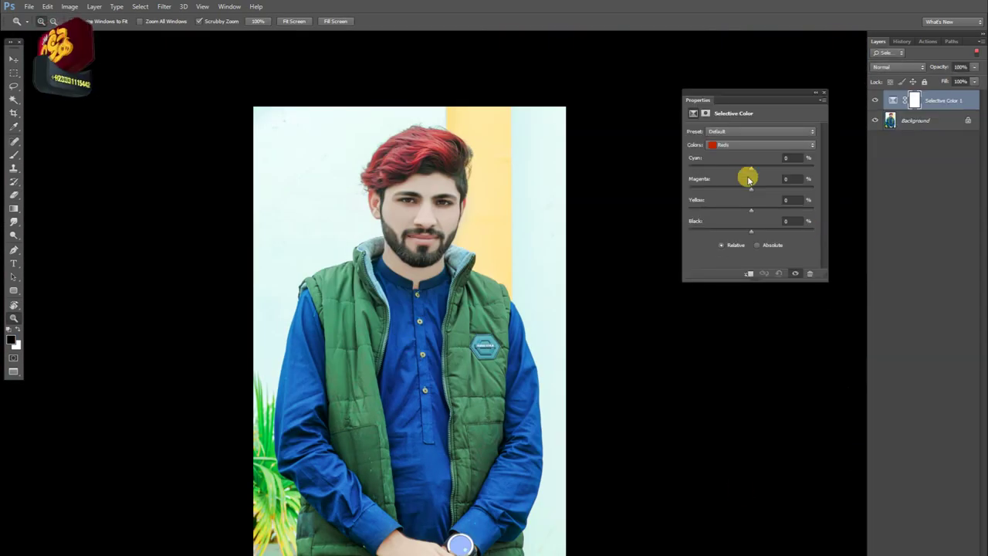
left_click(741, 221)
left_click_drag(751, 230, 760, 232)
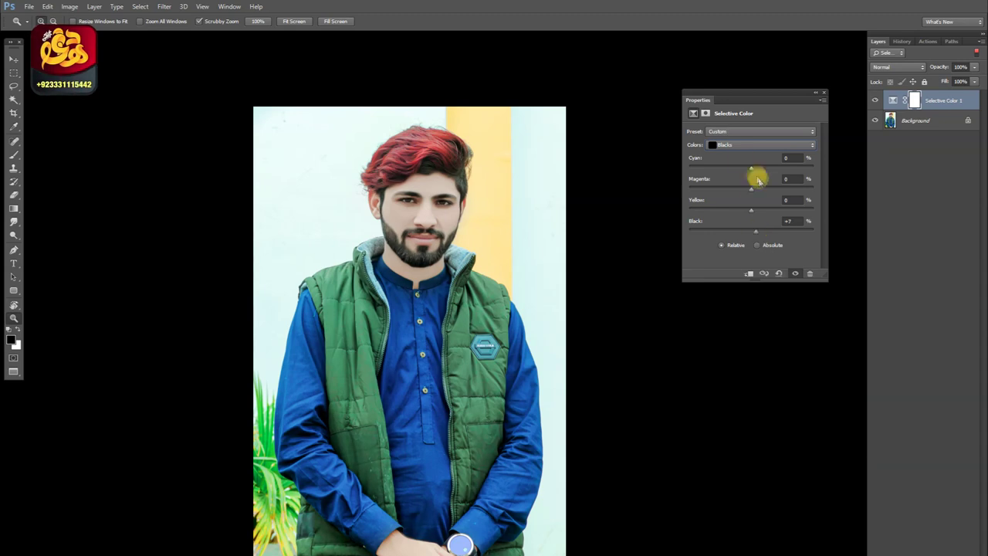
left_click(734, 144)
key("ctrl+shift+e")
Shift the midtones toward cyan and blue with Color Balance.
key("i")
key("ctrl+b")
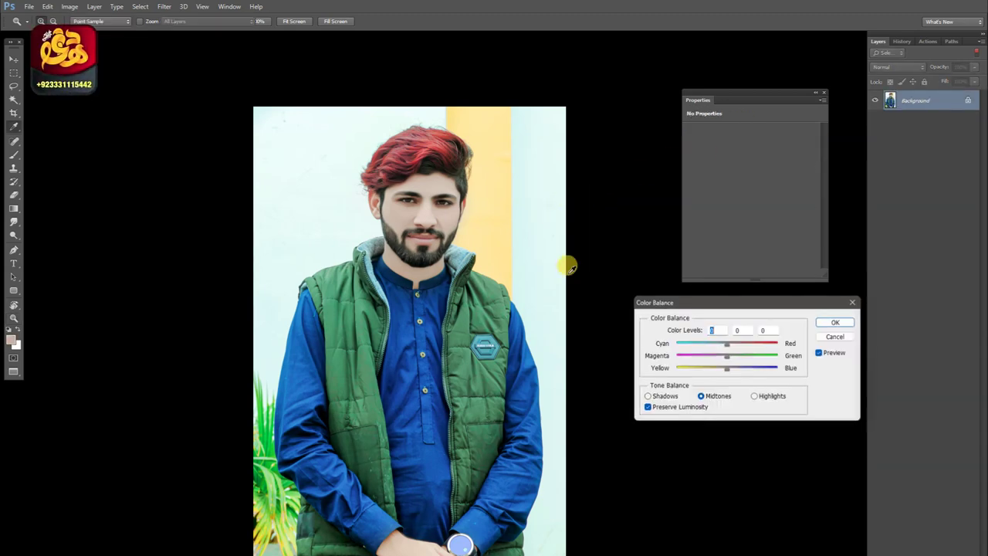
left_click_drag(726, 368, 733, 369)
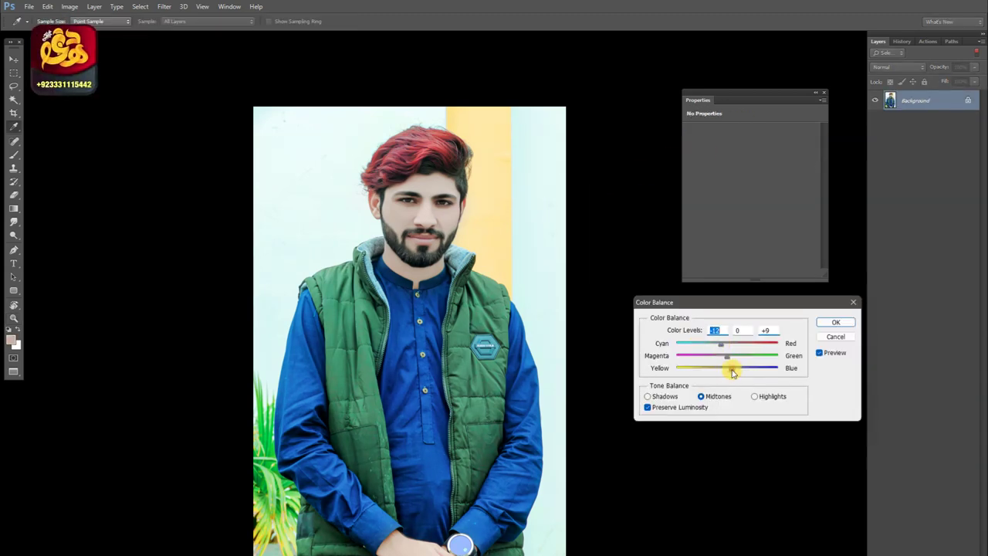
key("Return")
Apply a Curves adjustment and bring up Save As for P1390512.jpg.
key("ctrl+plus")
key("ctrl+plus")
key("ctrl+m")
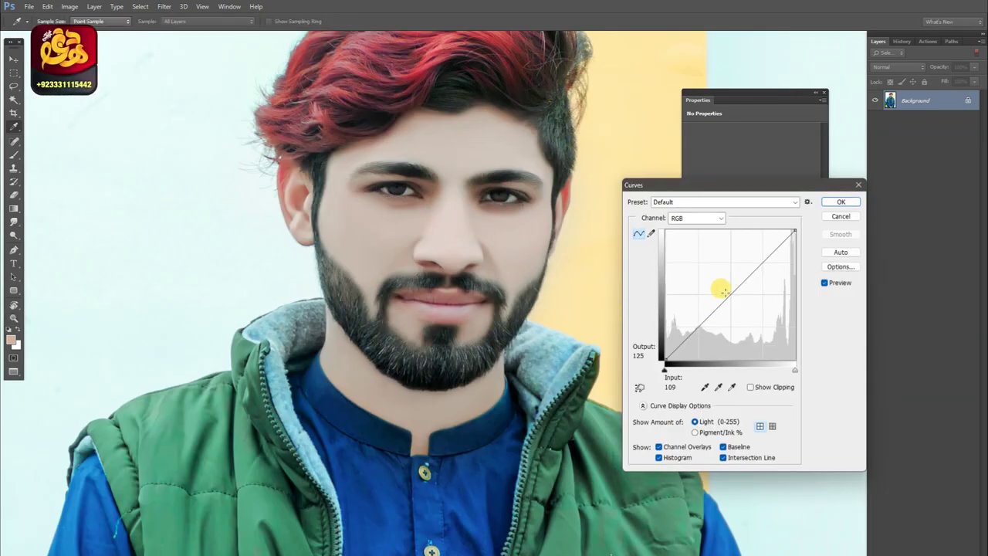
key("Return")
key("z")
left_click(399, 247, "alt")
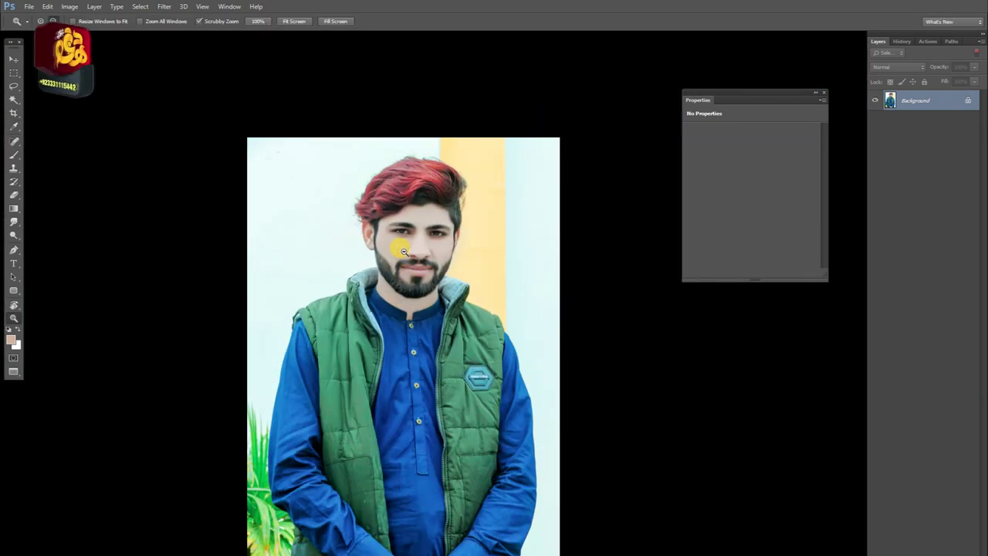
key("ctrl+shift+s")
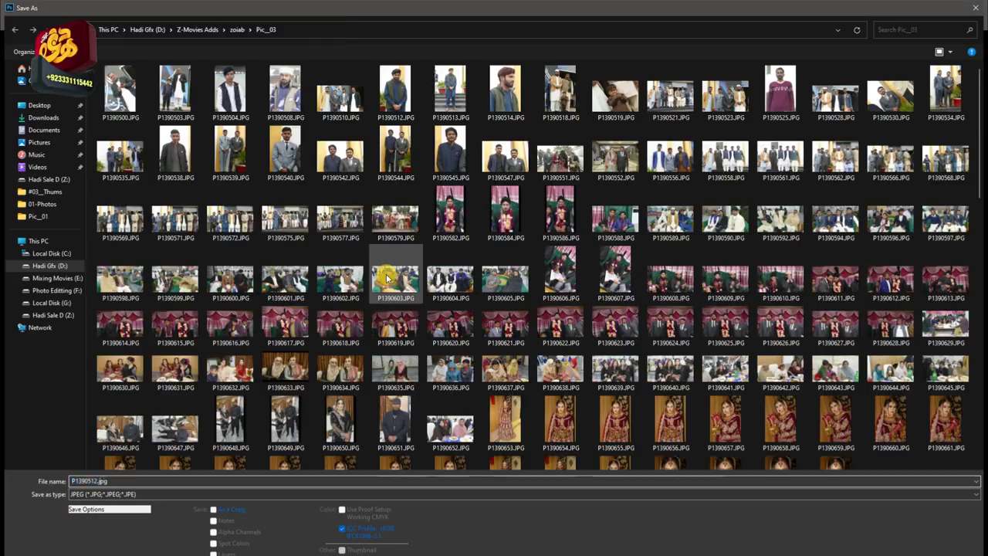
Save the portrait as JPEG P1390512-1.jpg and clear the background selection.
key("Return")
key("Return")
key("w")
left_click(282, 260)
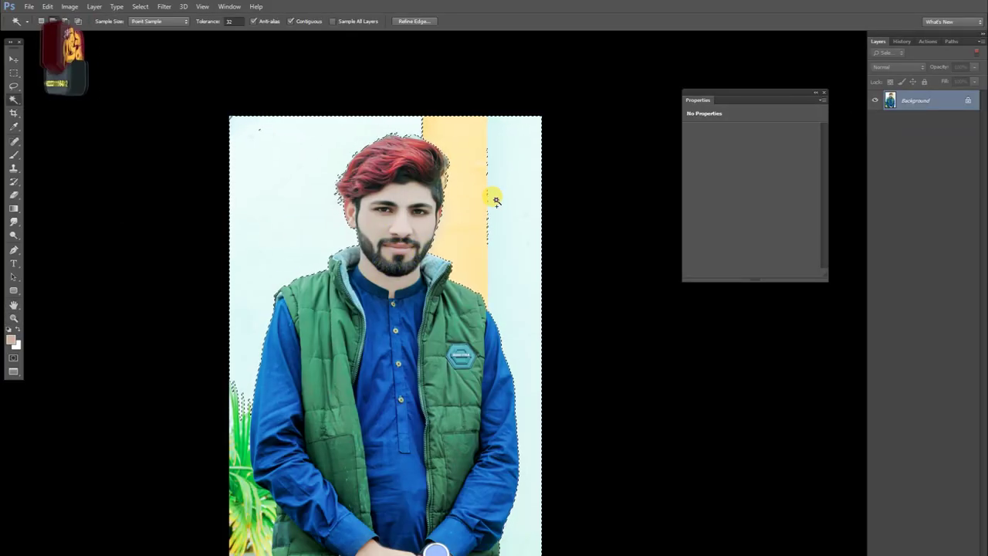
key("ctrl+d")
Return to standard screen mode and open File Explorer from the taskbar.
key("z")
key("shift+f")
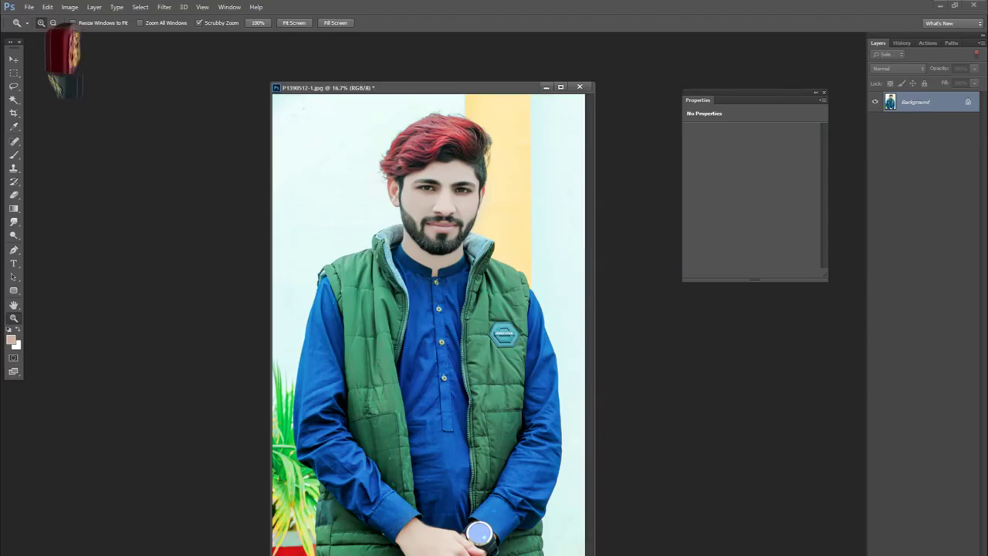
right_click(582, 550)
left_click(562, 536)
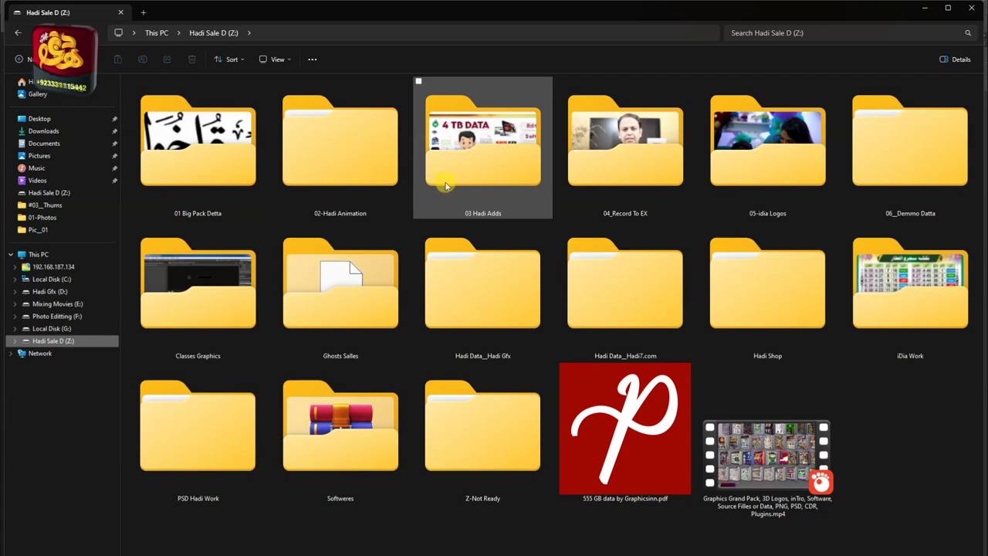
Go to Bakground > B 2019 Bakground and drag the swing wedding-room JPG into Photoshop.
double_click(440, 282)
double_click(719, 357)
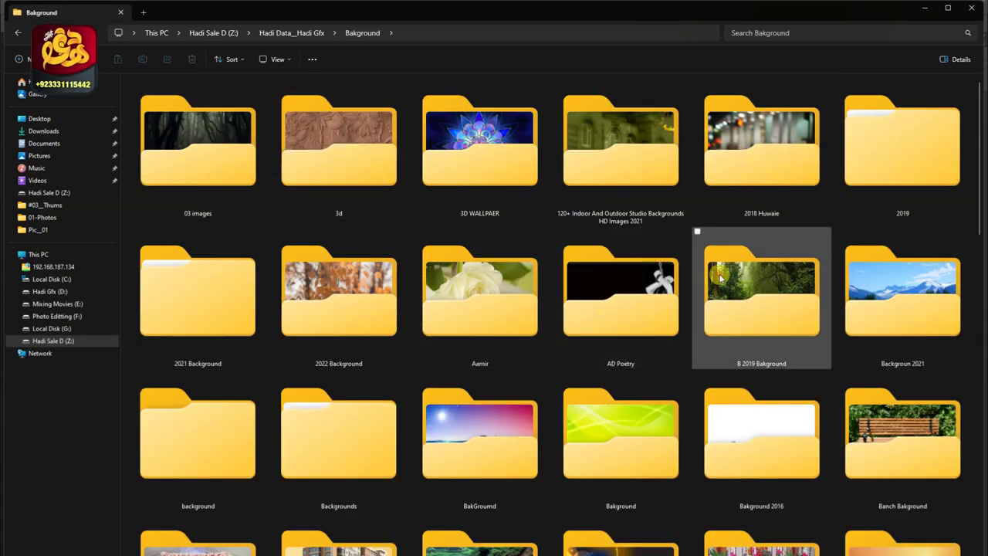
double_click(761, 301)
scroll(419, 348, "down", 10)
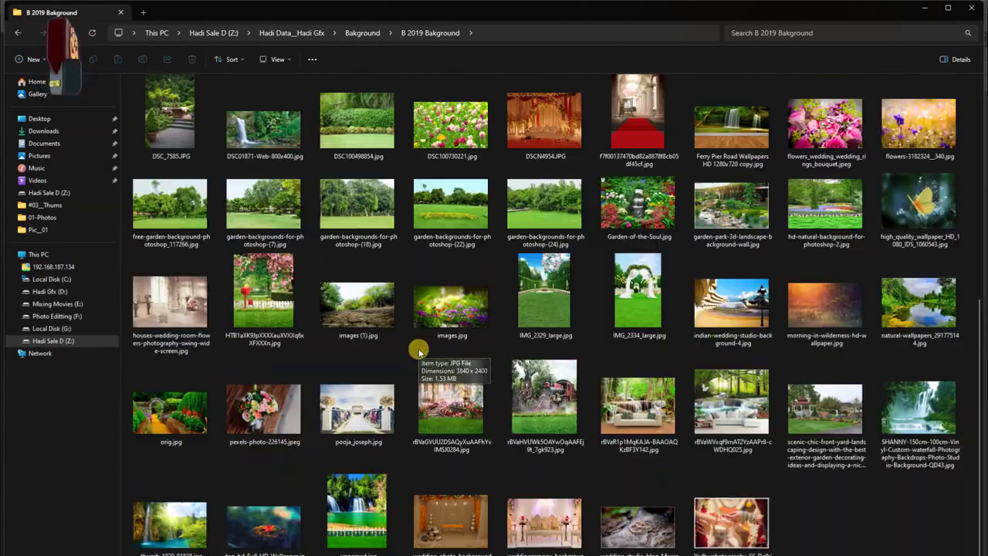
left_click_drag(170, 301, 179, 229)
Paste the room picture onto the portrait and scale it up to cover the top.
key("alt+Tab")
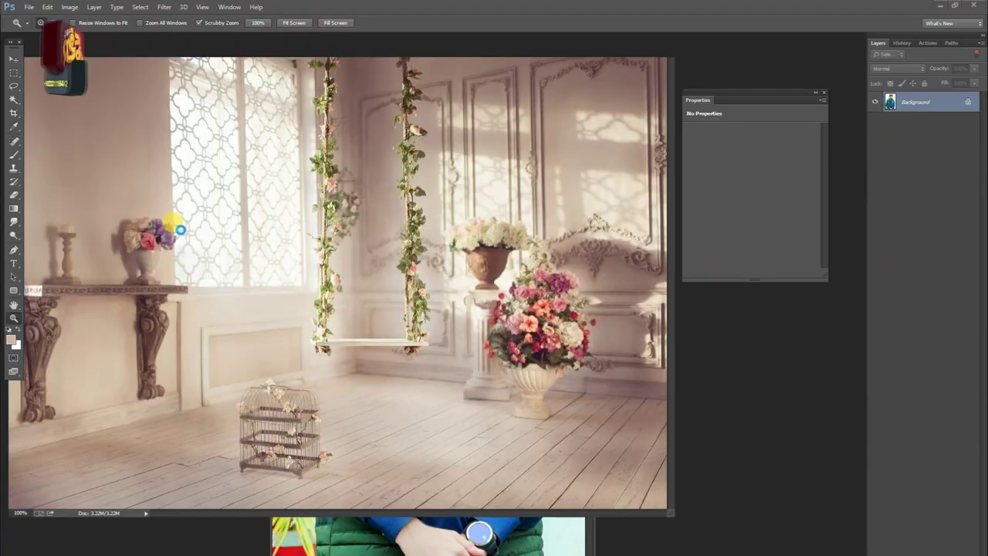
key("ctrl+w")
left_click(500, 231)
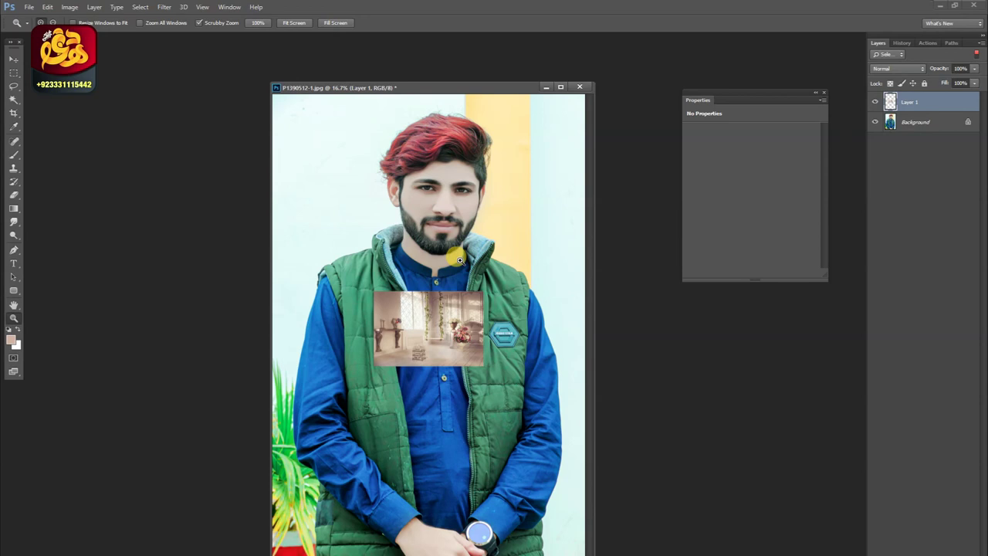
key("f")
mouse_move(549, 287)
left_mouse_down()
mouse_move(663, 209)
mouse_move(648, 107)
left_mouse_up()
mouse_move(661, 326)
left_mouse_down()
mouse_move(680, 346)
mouse_move(688, 403)
left_mouse_up()
left_click_drag(569, 335, 566, 312)
key("Return")
Set the room layer to Multiply, hide it, and Magic Wand the wall.
key("Down")
key("Down")
key("Down")
key("Down")
key("Down")
key("Down")
key("Down")
key("Down")
key("Down")
key("Down")
key("Down")
key("Down")
key("Down")
key("Down")
key("Down")
key("Down")
key("Down")
key("Down")
key("Down")
key("Down")
key("Down")
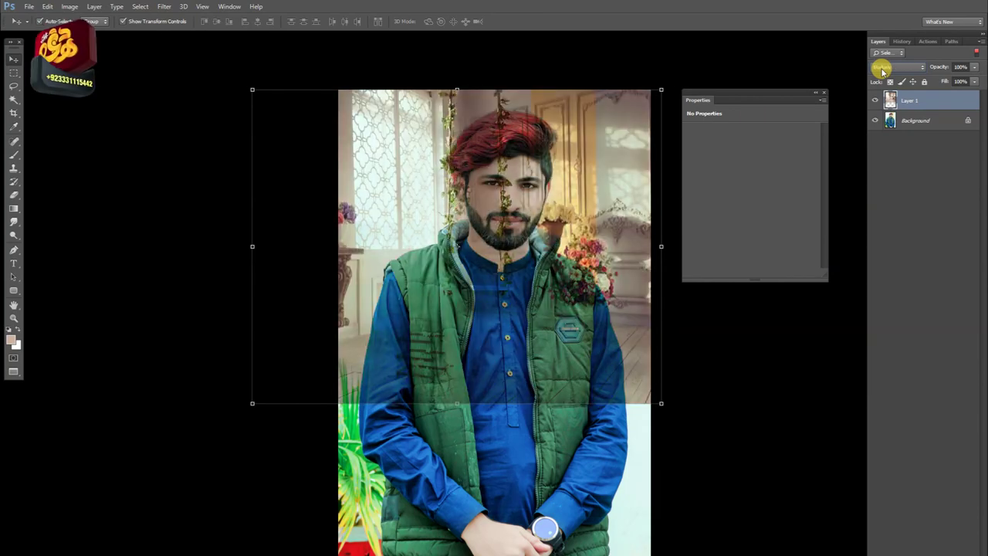
key("e")
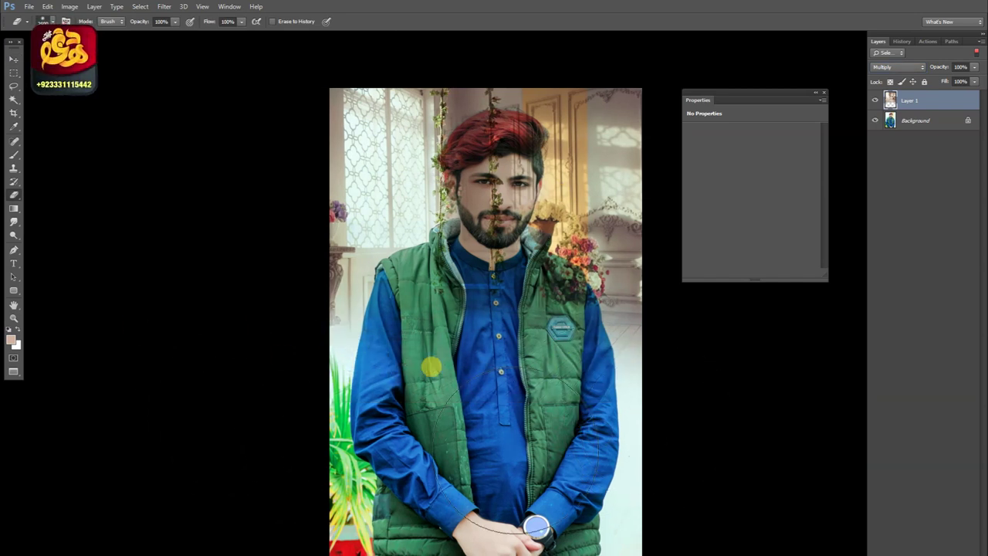
left_click(874, 101)
left_click(915, 120)
key("w")
left_click(610, 216)
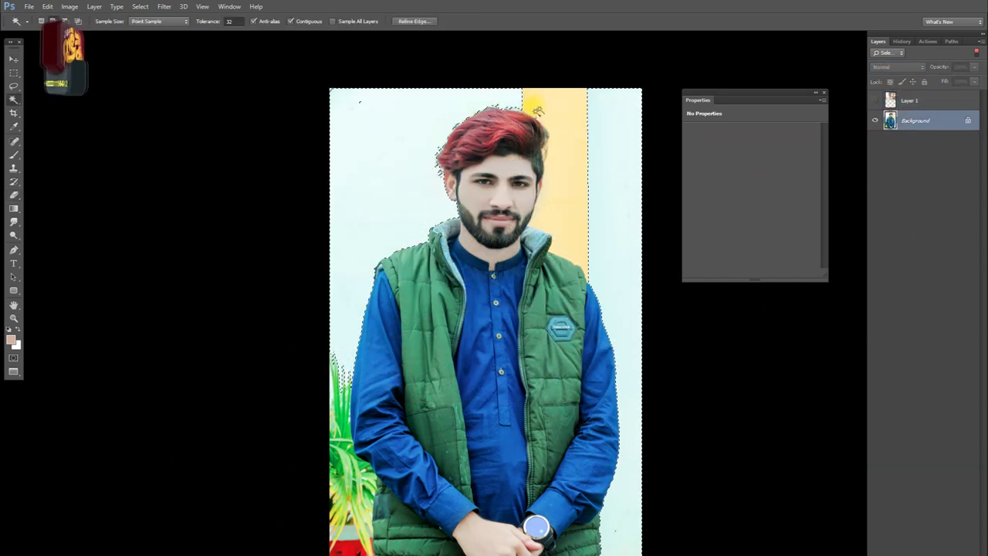
Feather the wall selection, mask the room layer to it, and set 39% opacity.
right_click(574, 141)
left_click(560, 221)
right_click(562, 191)
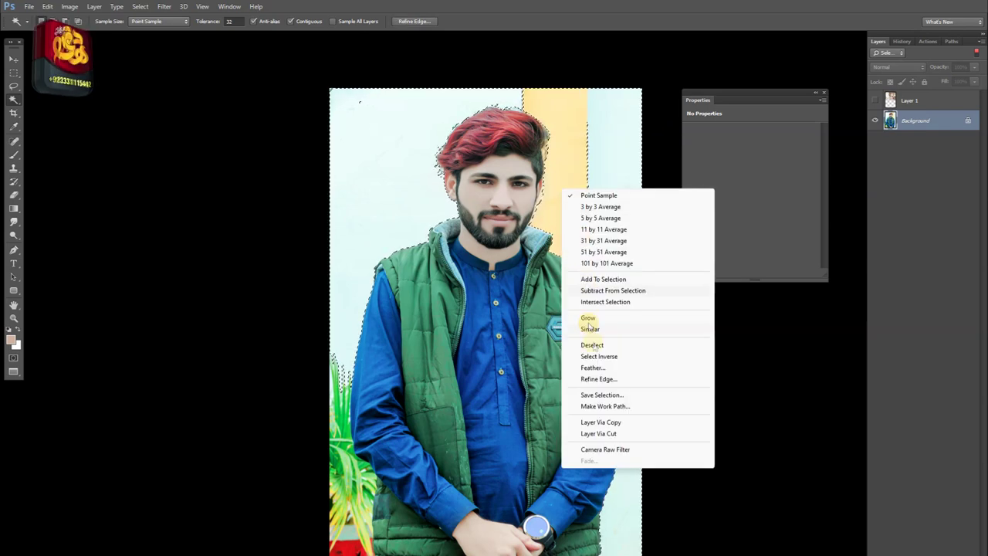
left_click(592, 367)
key("Return")
key("ctrl+j")
left_click_drag(924, 137, 903, 118)
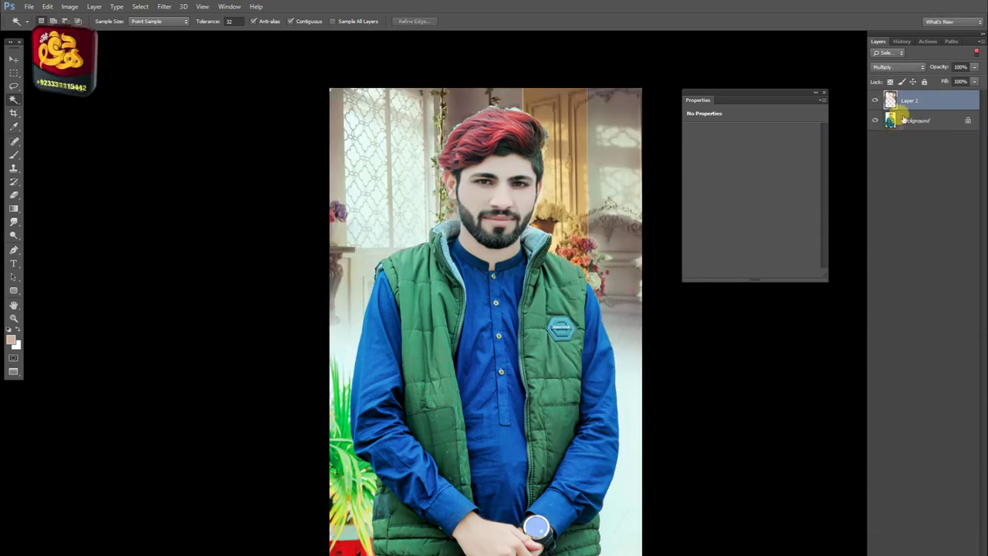
left_click_drag(958, 77, 942, 80)
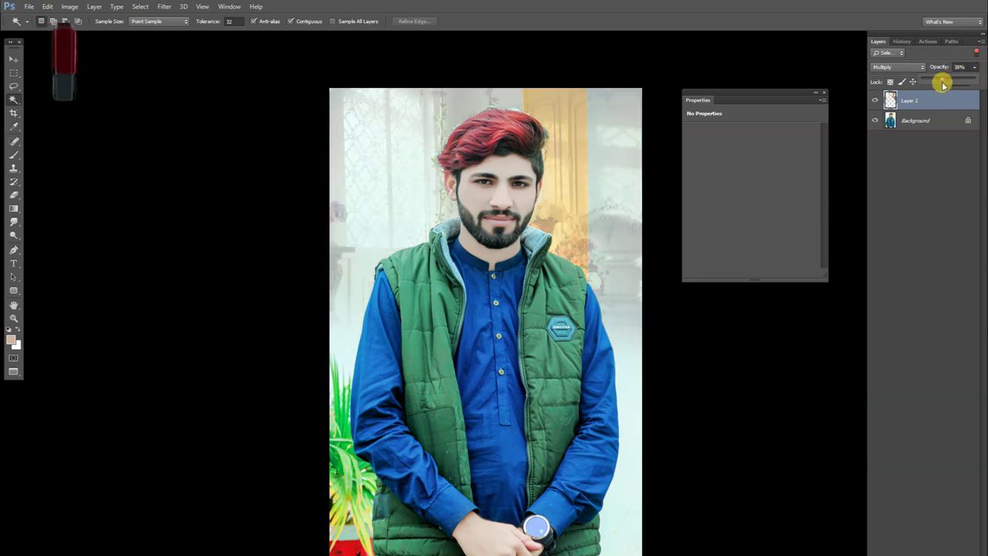
Flatten the layers and launch the Camera Raw Filter.
key("e")
key("z")
left_click(218, 243)
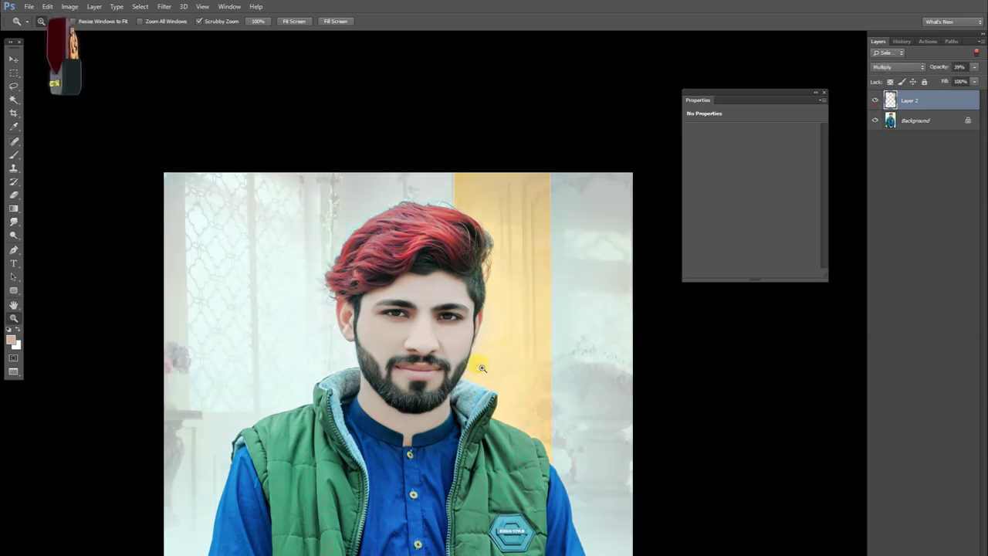
scroll(401, 309, "down", 5)
left_click(436, 273, "alt")
key("ctrl+e")
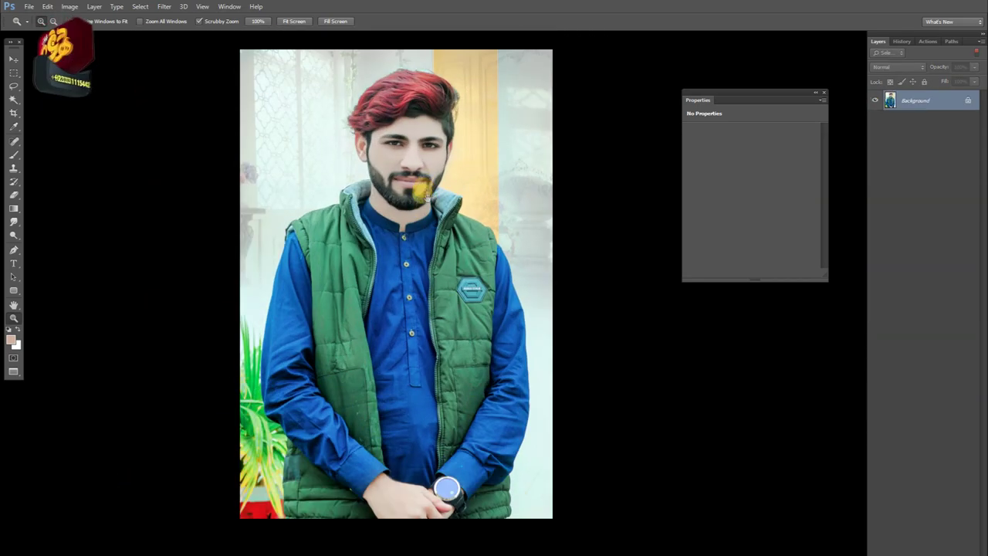
left_click(163, 6)
left_click(205, 66)
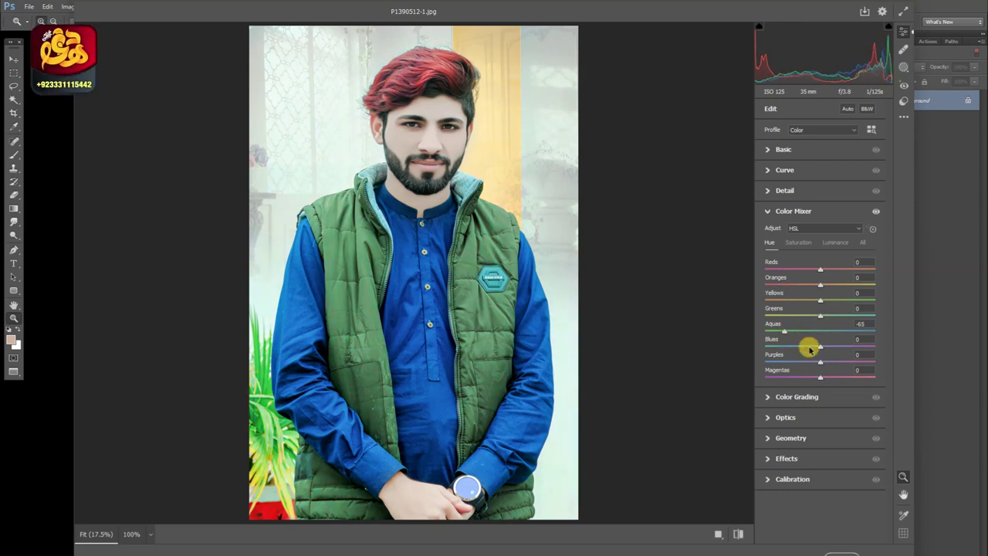
Set Color Mixer hues Blues +8, Purples −100, Yellows −33, Greens −50 and apply.
left_click_drag(809, 349, 796, 347)
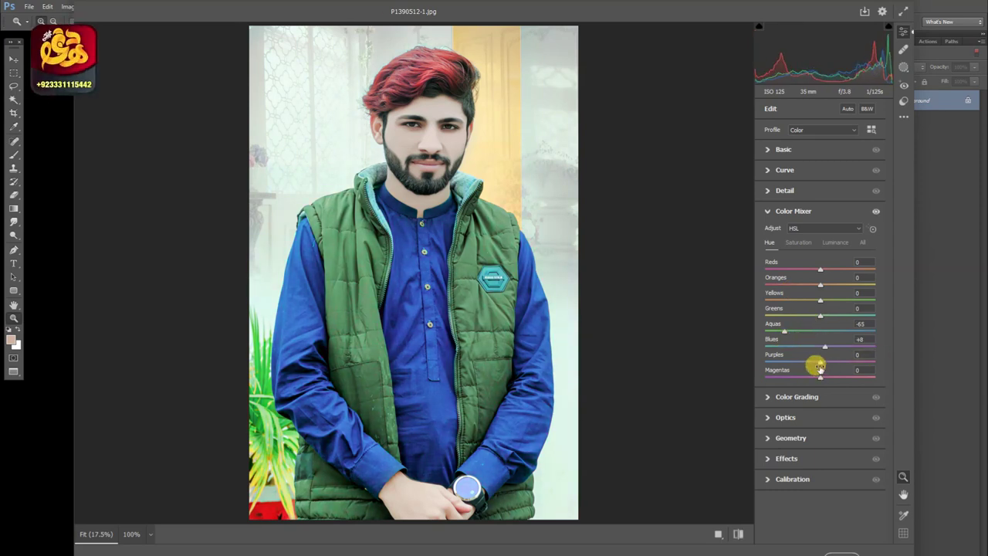
left_click_drag(798, 369, 755, 374)
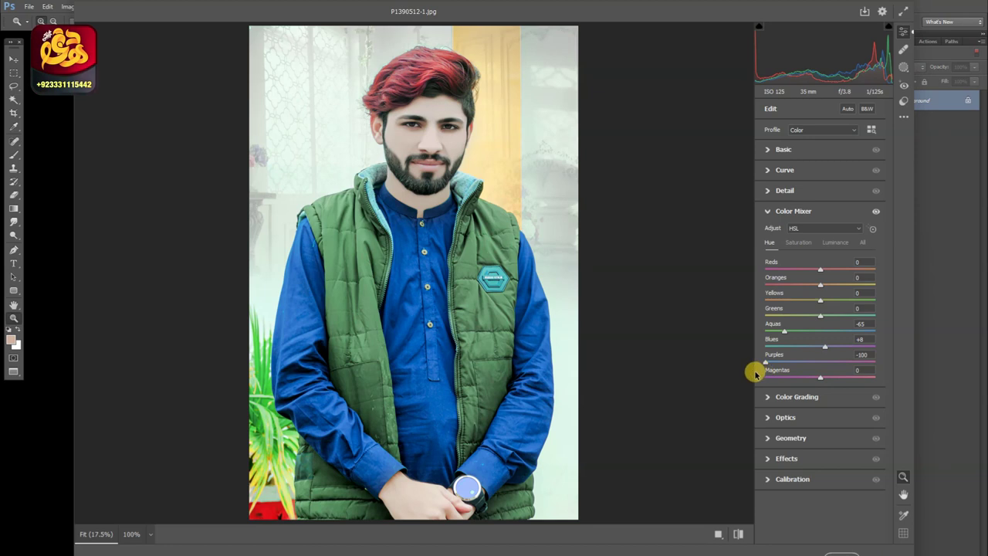
mouse_move(820, 315)
left_mouse_down()
mouse_move(792, 316)
mouse_move(792, 300)
left_mouse_up()
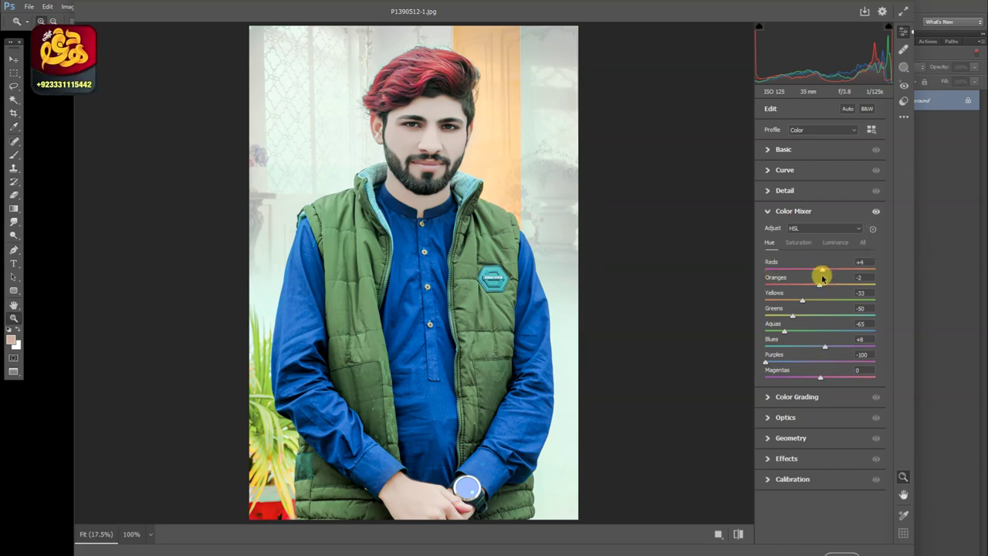
key("Return")
mouse_move(385, 194)
left_mouse_down()
mouse_move(401, 264)
mouse_move(420, 258)
left_mouse_up()
Paint the lips with a pink brush colour on a new empty layer.
key("ctrl+shift+alt+n")
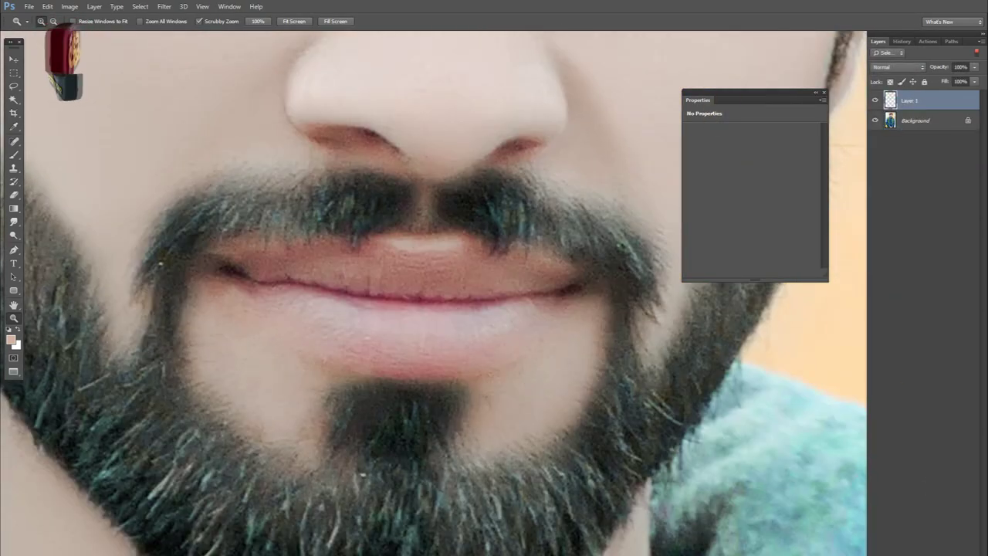
key("b")
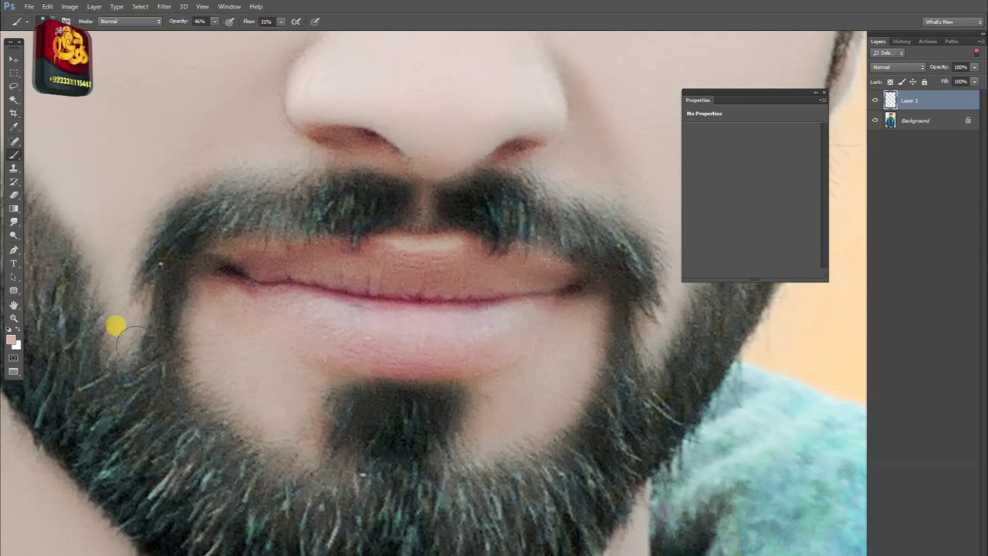
left_click(11, 339)
mouse_move(202, 309)
left_mouse_down()
mouse_move(200, 267)
mouse_move(259, 245)
left_mouse_up()
left_click(273, 240)
mouse_move(515, 283)
left_mouse_down()
mouse_move(397, 342)
mouse_move(425, 315)
mouse_move(326, 319)
mouse_move(506, 325)
mouse_move(352, 311)
left_mouse_up()
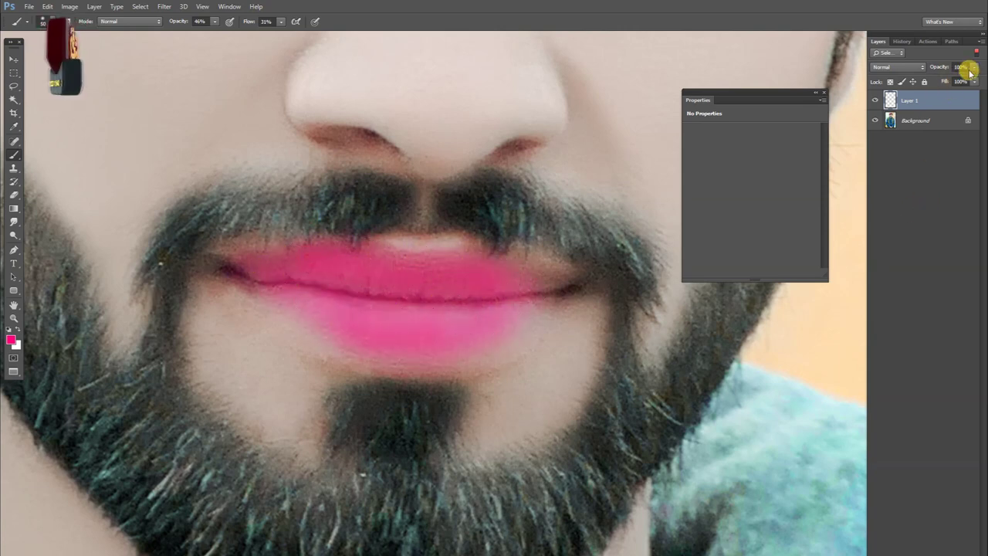
Fade the lipstick to 34%, adjust Hue/Saturation (hue +12, lightness −17), and merge it down.
left_click_drag(970, 72, 949, 77)
key("v")
key("ctrl+minus")
key("ctrl+minus")
key("ctrl+minus")
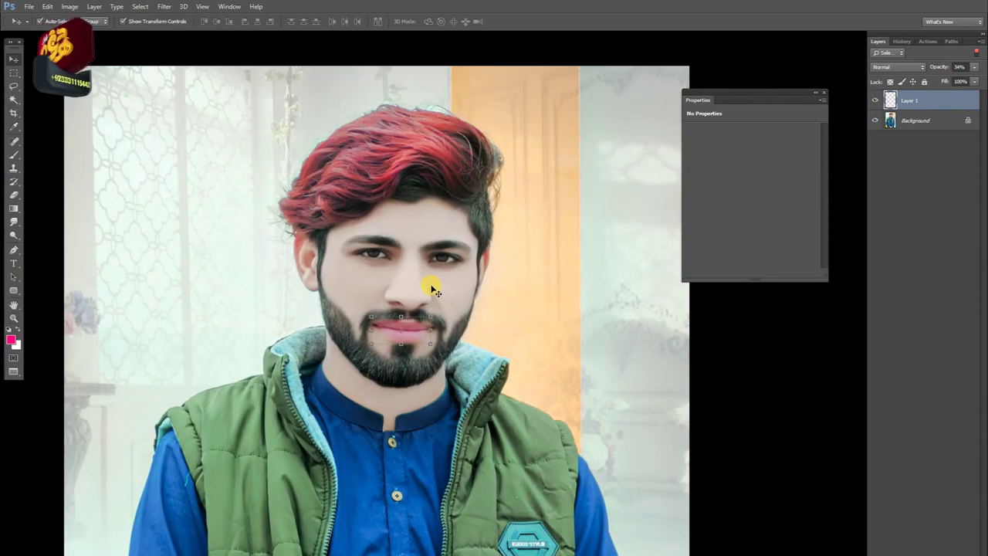
key("i")
key("ctrl+plus")
key("ctrl+plus")
key("ctrl+u")
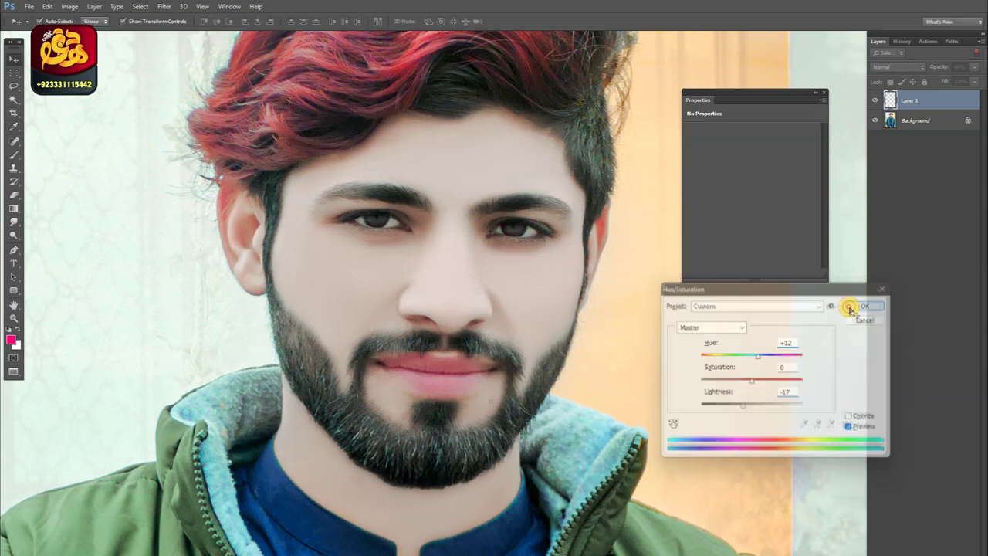
left_click(864, 306)
key("z")
key("ctrl+e")
Soften the pink cheek paint on a new blush layer with Gaussian Blur.
left_click(597, 276)
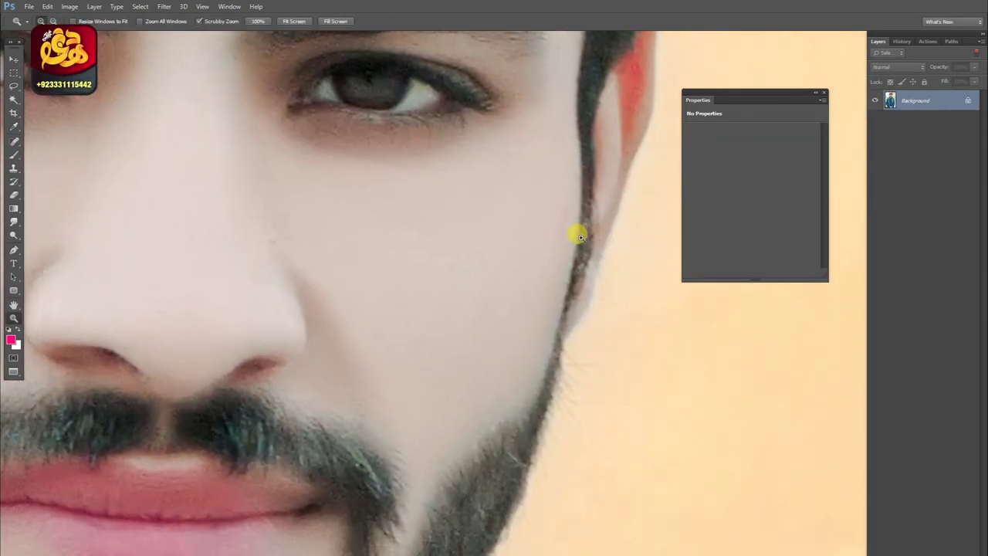
key("b")
key("ctrl+shift+alt+n")
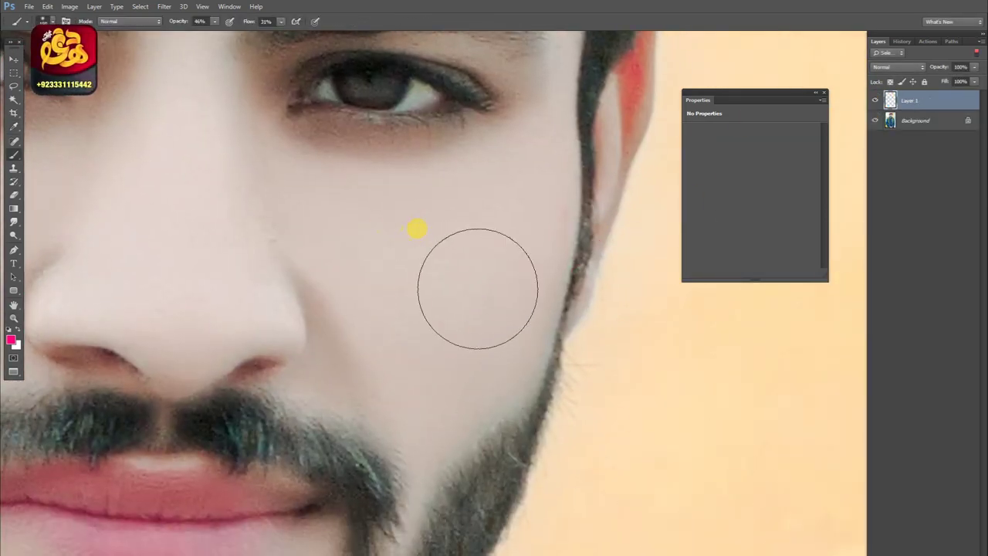
scroll(478, 298, "left", 5)
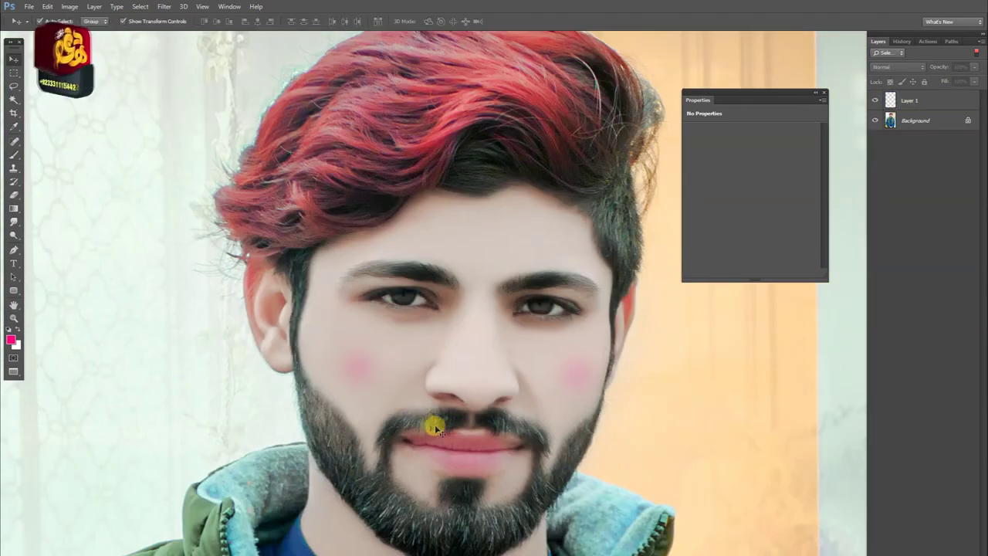
left_click(920, 108)
left_click(163, 6)
left_click(328, 210)
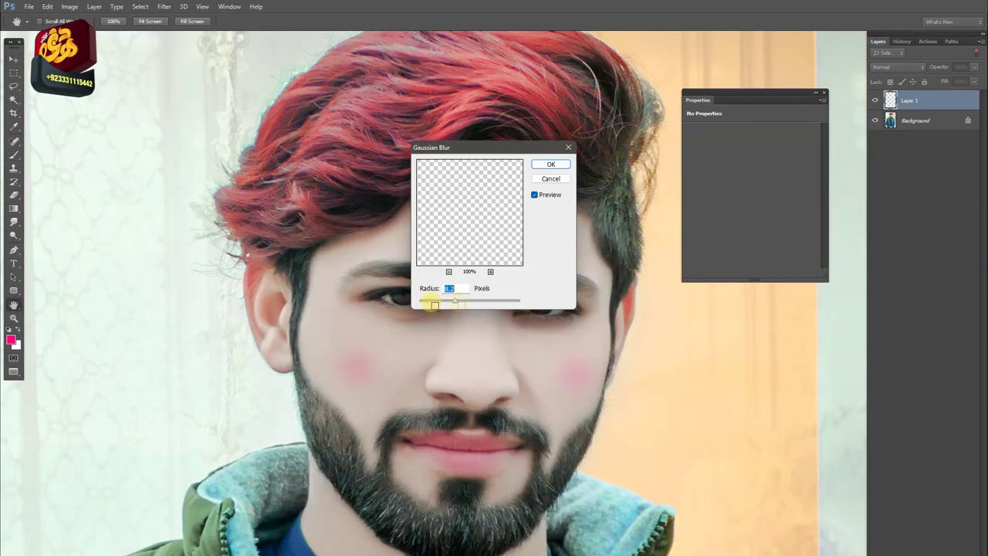
key("Return")
Tune the blush with Hue/Saturation and resize it with Free Transform.
key("ctrl+u")
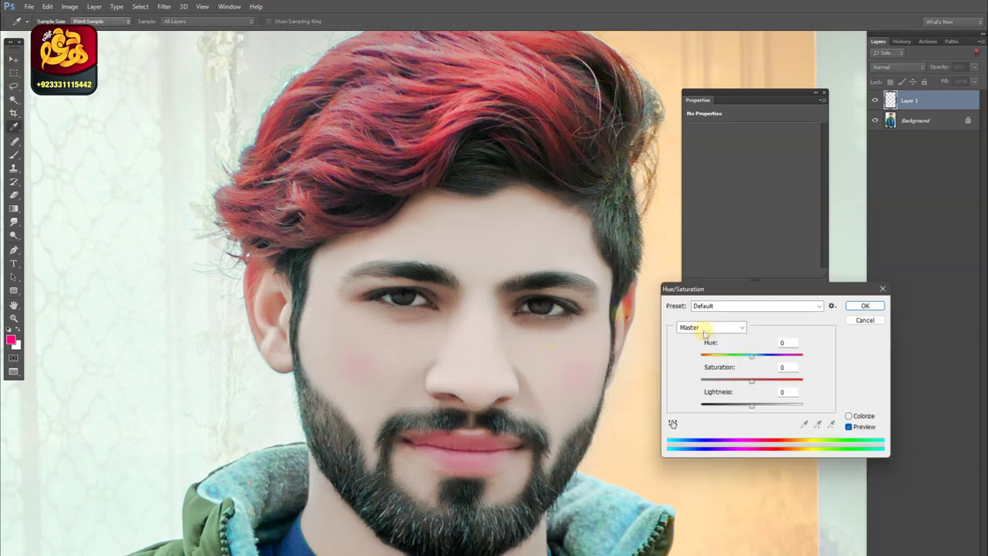
key("Return")
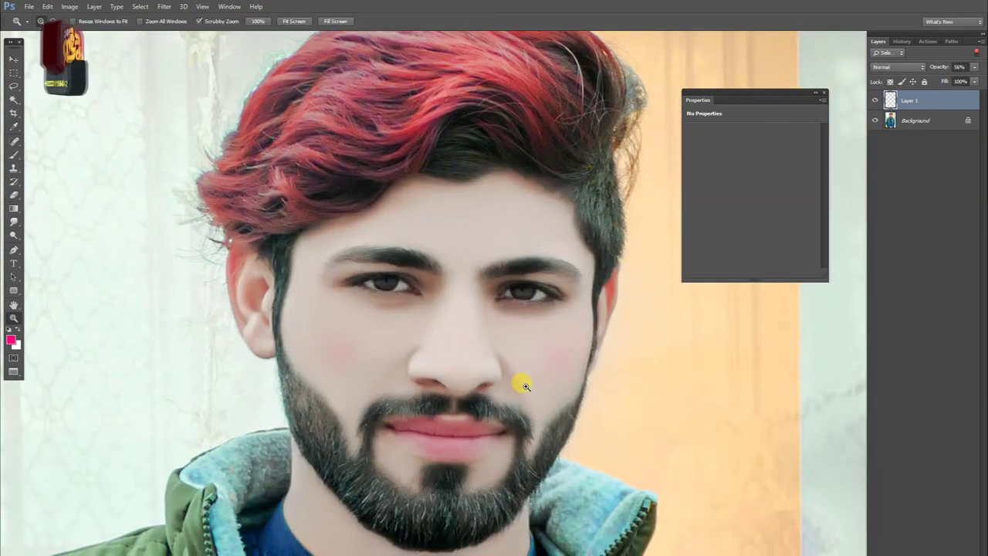
left_click_drag(586, 392, 564, 381)
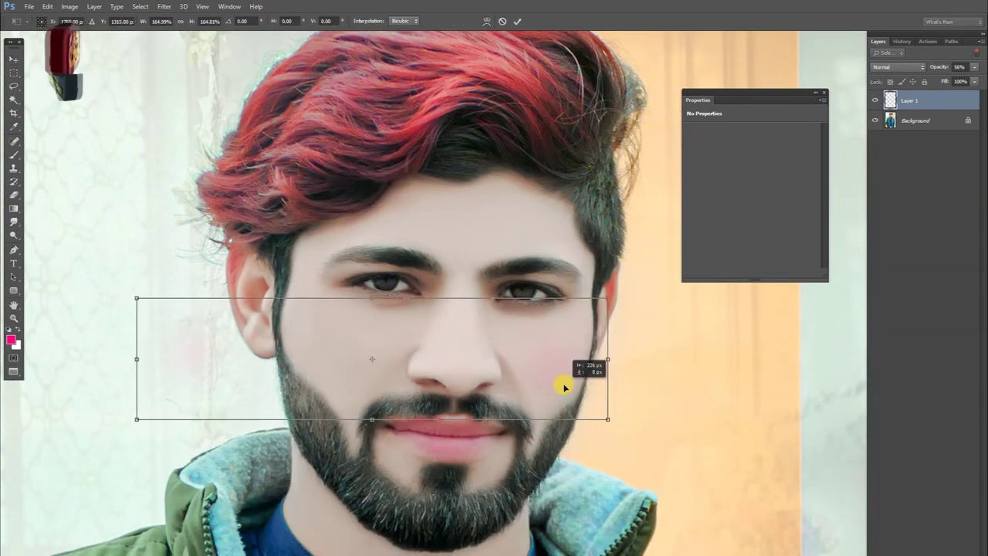
left_click_drag(602, 294, 555, 331)
key("Return")
Select a patch of blush and move it into place on the other cheek.
key("m")
left_click_drag(100, 249, 320, 459)
key("ctrl+t")
left_click_drag(236, 265, 331, 273)
left_click_drag(320, 347, 331, 346)
key("Return")
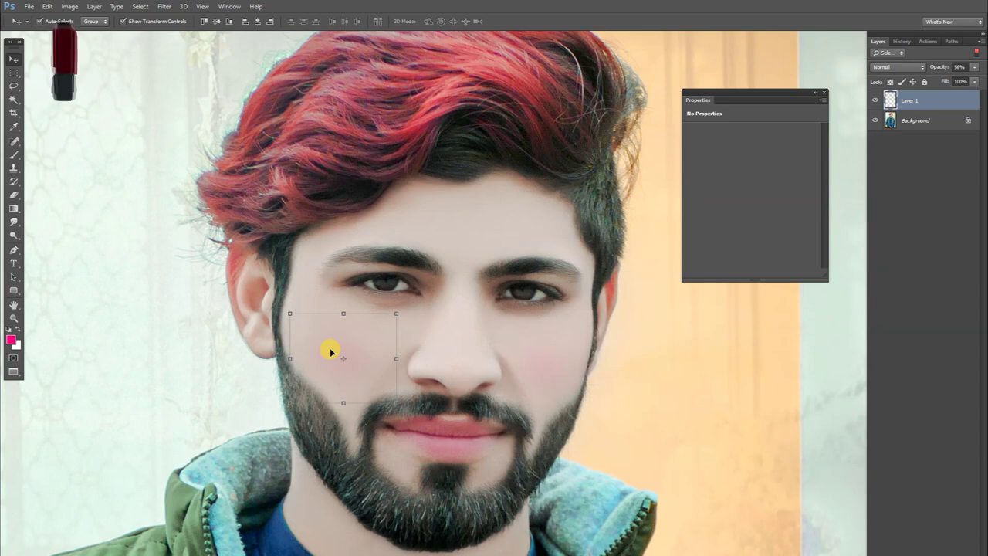
Merge the faded blush layer into the single Background layer.
key("v")
key("ctrl+minus")
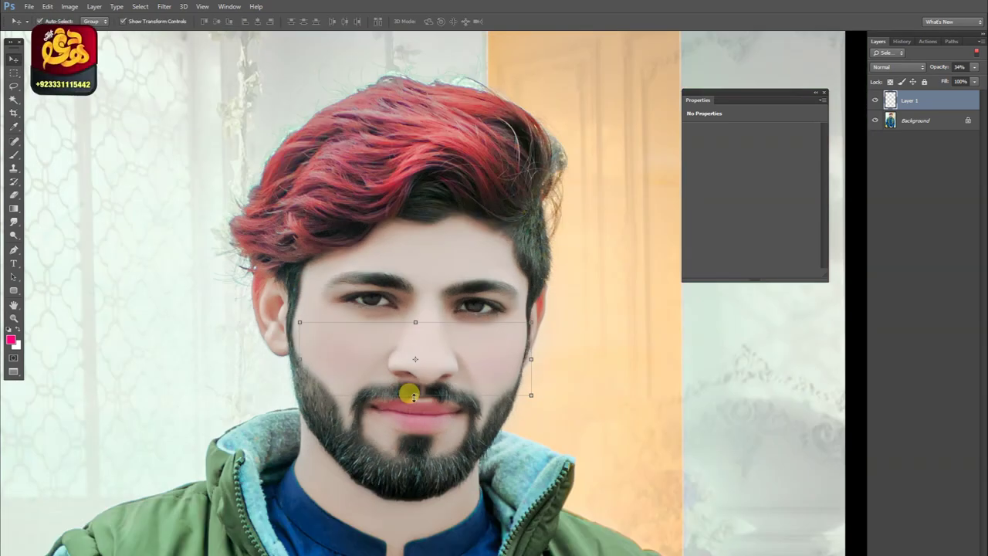
key("z")
key("ctrl+e")
key("ctrl+minus")
key("ctrl+minus")
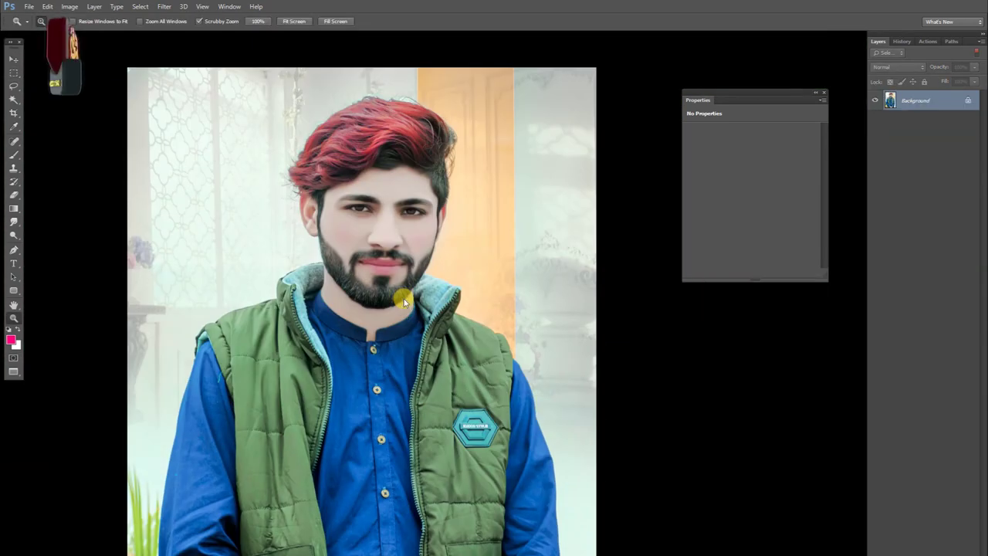
Copy a wide marquee strip to Layer 1 and start a watermark text line.
left_click(404, 299, "alt")
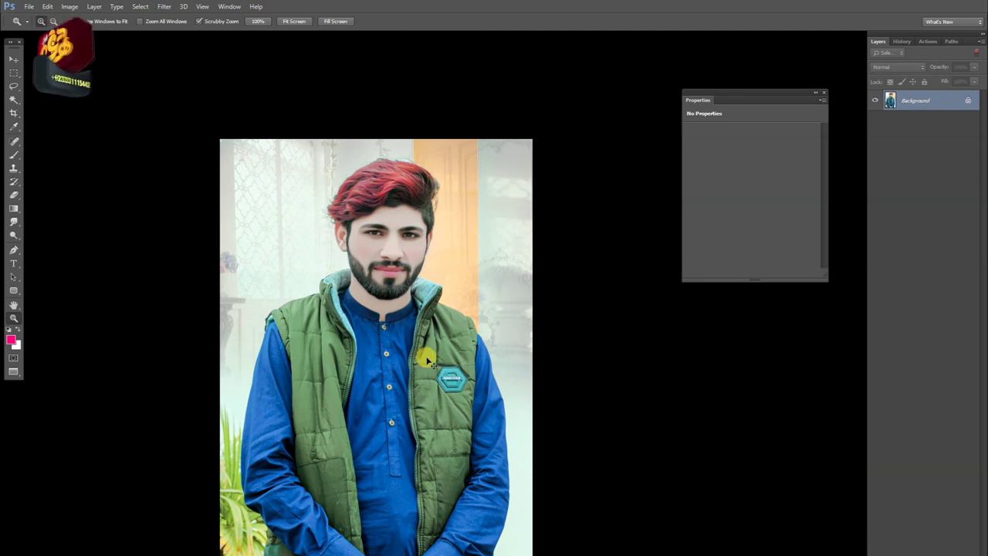
left_click_drag(373, 341, 378, 330)
left_click(236, 327)
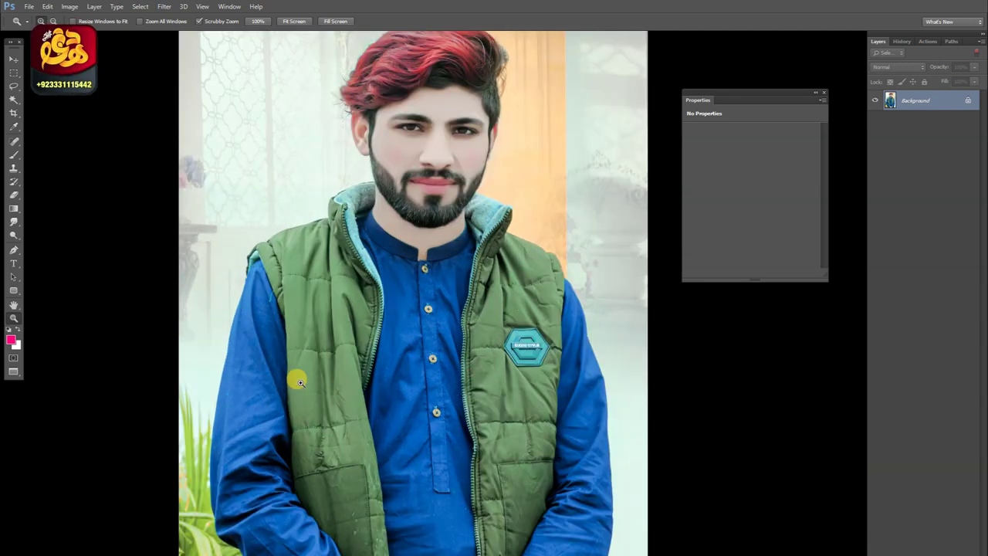
key("m")
left_click_drag(151, 381, 639, 415)
key("ctrl+j")
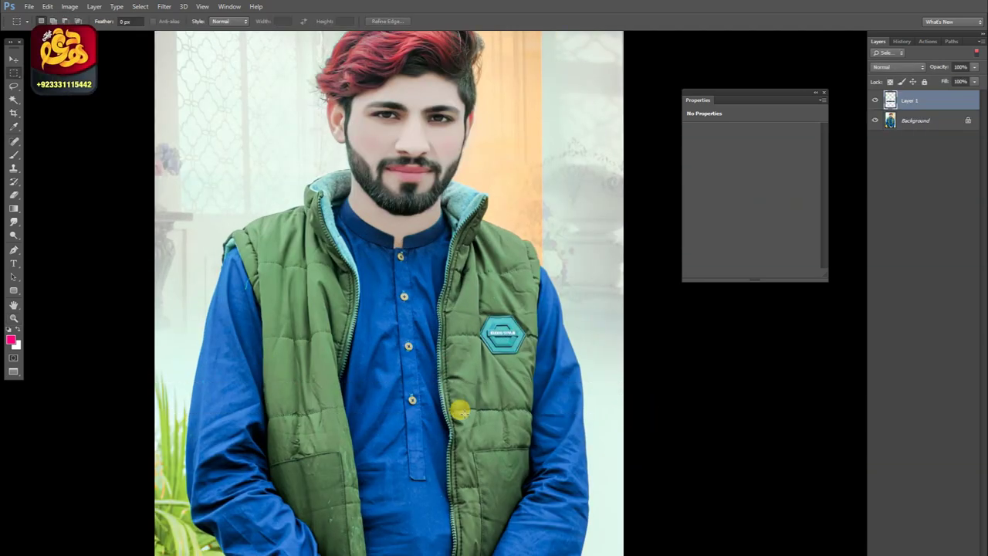
key("t")
left_click(180, 266)
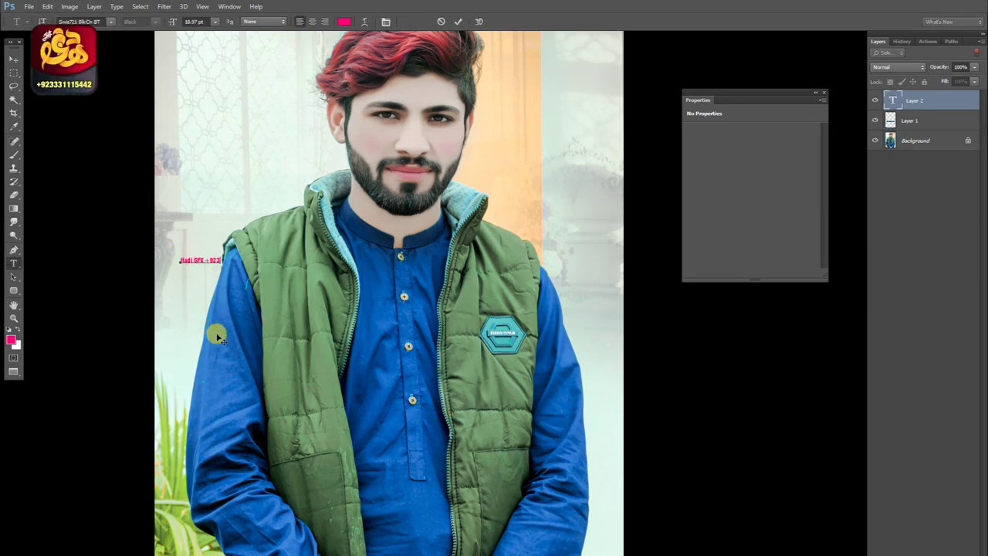
Enlarge the watermark text and darken the copied strip into a grey band with Hue/Saturation.
left_click(10, 57)
mouse_move(249, 257)
left_mouse_down()
mouse_move(453, 236)
mouse_move(505, 426)
left_mouse_up()
left_click(926, 120)
key("ctrl+u")
left_click_drag(726, 406, 717, 406)
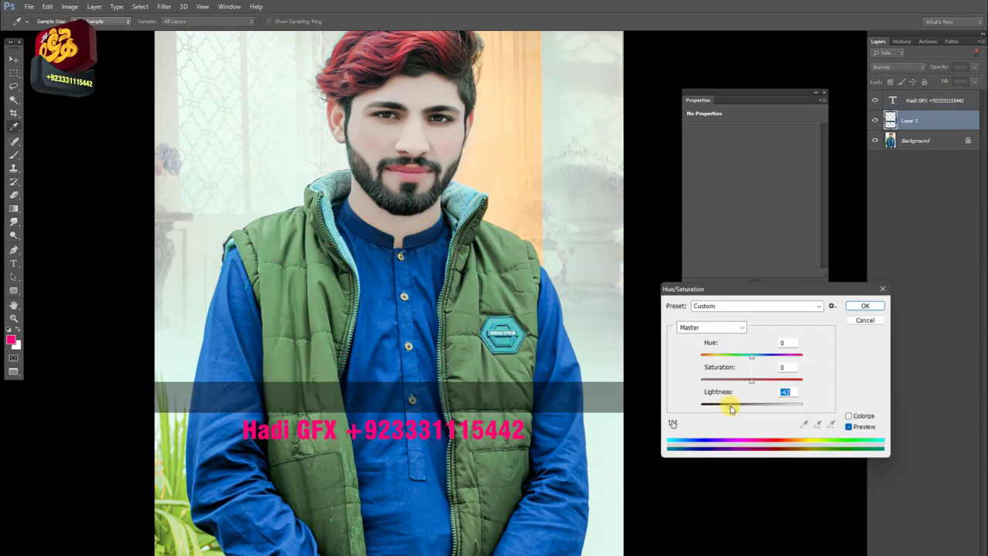
left_click(867, 304)
Move the text into the band, shrink it, and make it white.
left_click_drag(436, 434, 436, 401)
key("ctrl+t")
left_click_drag(523, 384, 494, 404)
key("Return")
double_click(892, 100)
left_click(20, 331)
left_click(13, 59)
Set the text layer to 34% opacity and give it a stroke outline.
key("3")
key("4")
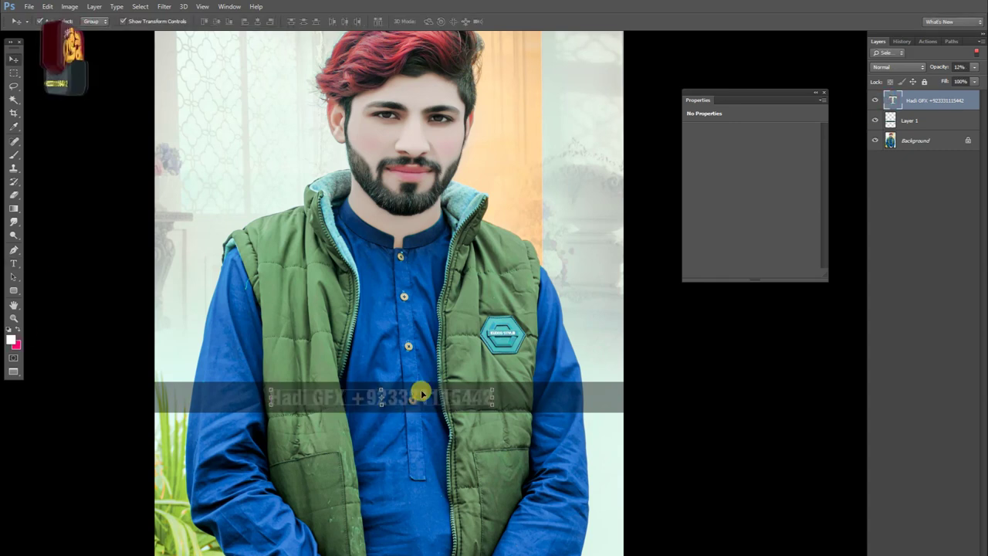
scroll(419, 390, "up", 1)
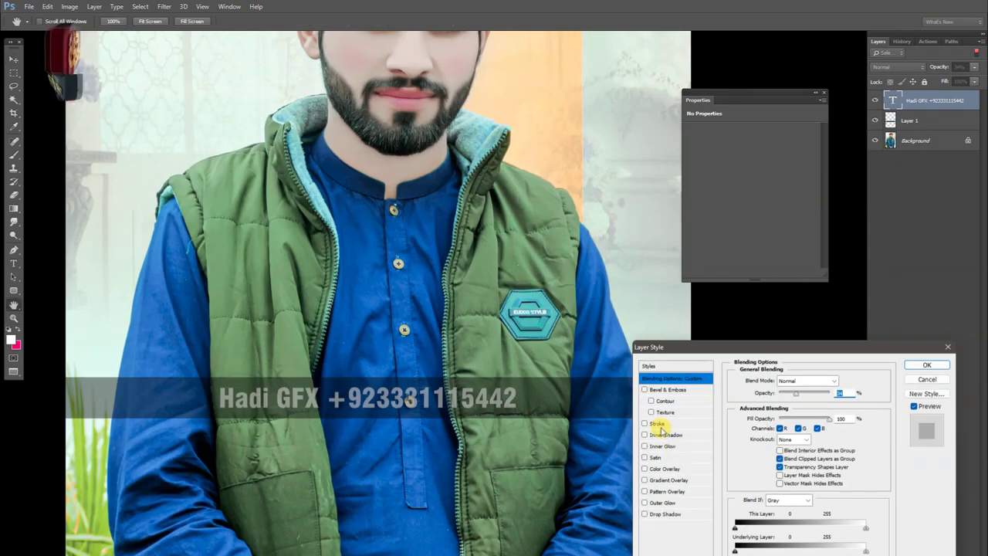
left_click(656, 423)
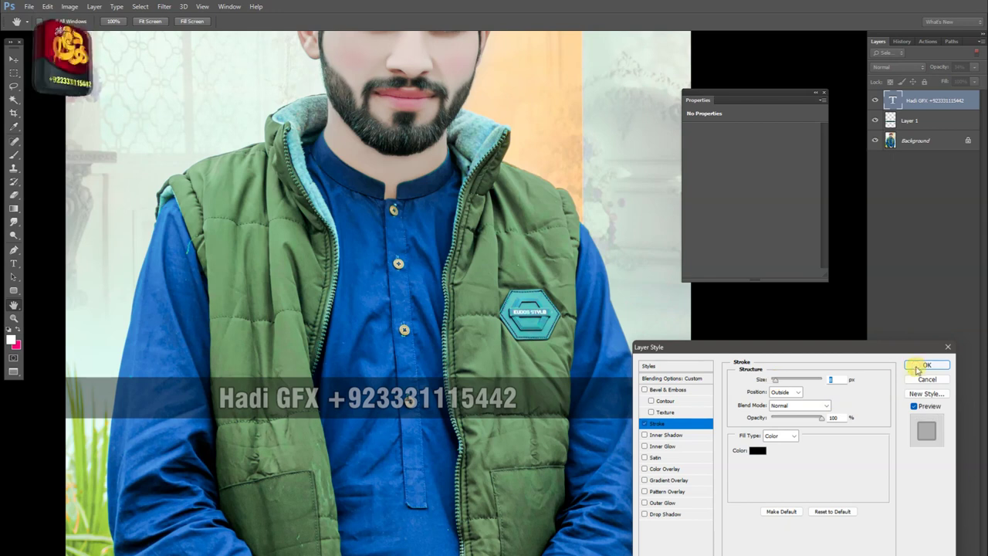
left_click(917, 366)
Merge the text with the band, then undo that merge.
left_click(909, 122, "shift")
key("ctrl+e")
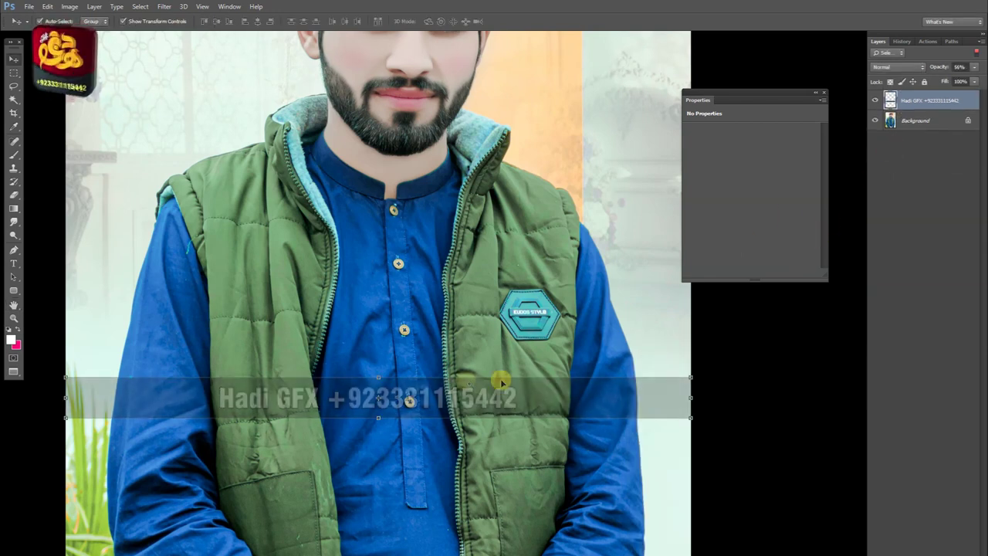
key("ctrl+minus")
key("z")
key("ctrl+alt+z")
key("ctrl+alt+z")
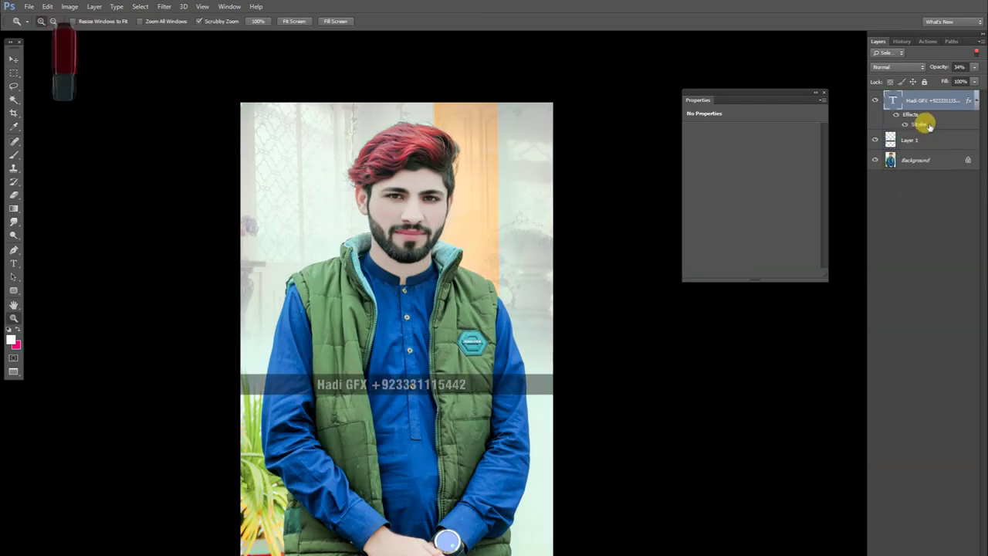
key("ctrl+u")
key("Escape")
Set the band to 45% opacity and merge text and band into one banner.
left_click(436, 368)
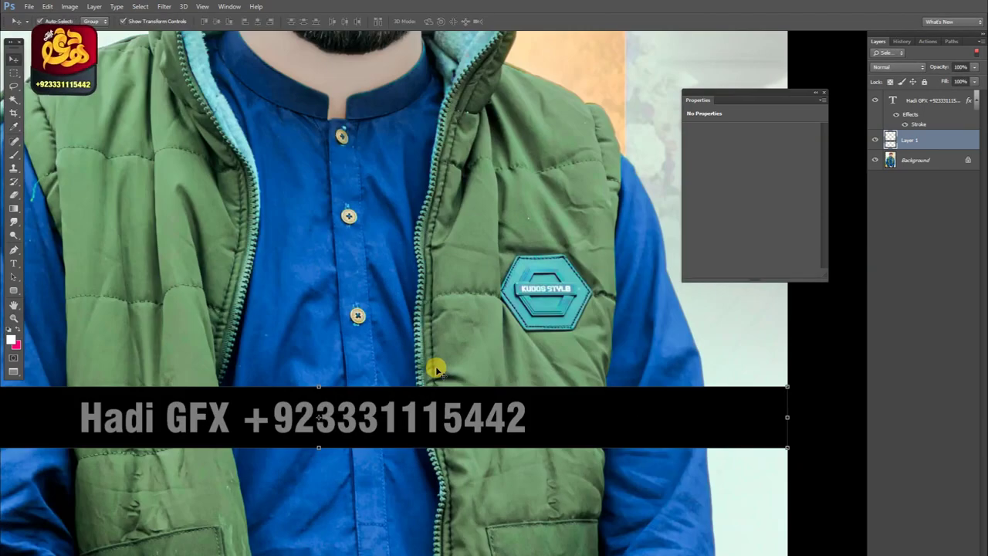
key("v")
key("4")
key("5")
key("ctrl+e")
key("ctrl+0")
Move the banner near the bottom, fade it to 40%, and merge it into the photo.
key("ctrl+t")
left_click_drag(453, 423, 449, 513)
key("Return")
key("z")
left_click(448, 513)
key("4")
key("ctrl+0")
key("ctrl+e")
Save the portrait as a JPEG on the Desktop and open a contact's WhatsApp chat.
key("ctrl+shift+s")
left_click(39, 105)
left_click(851, 545)
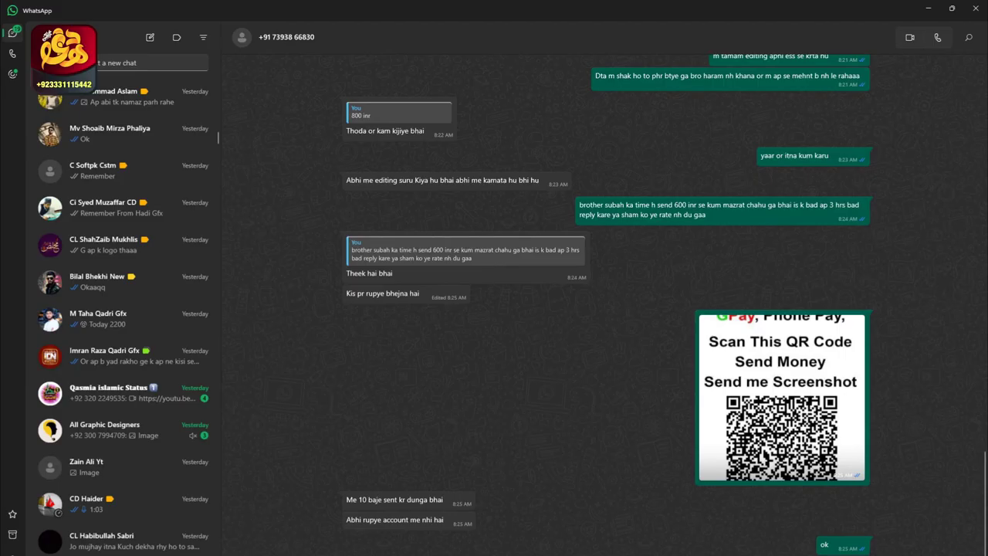
left_click(123, 280)
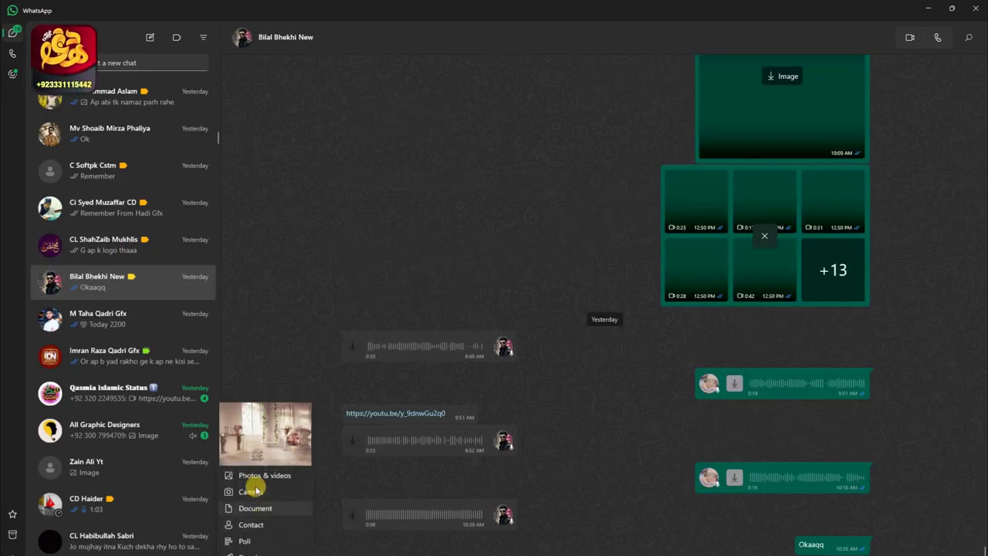